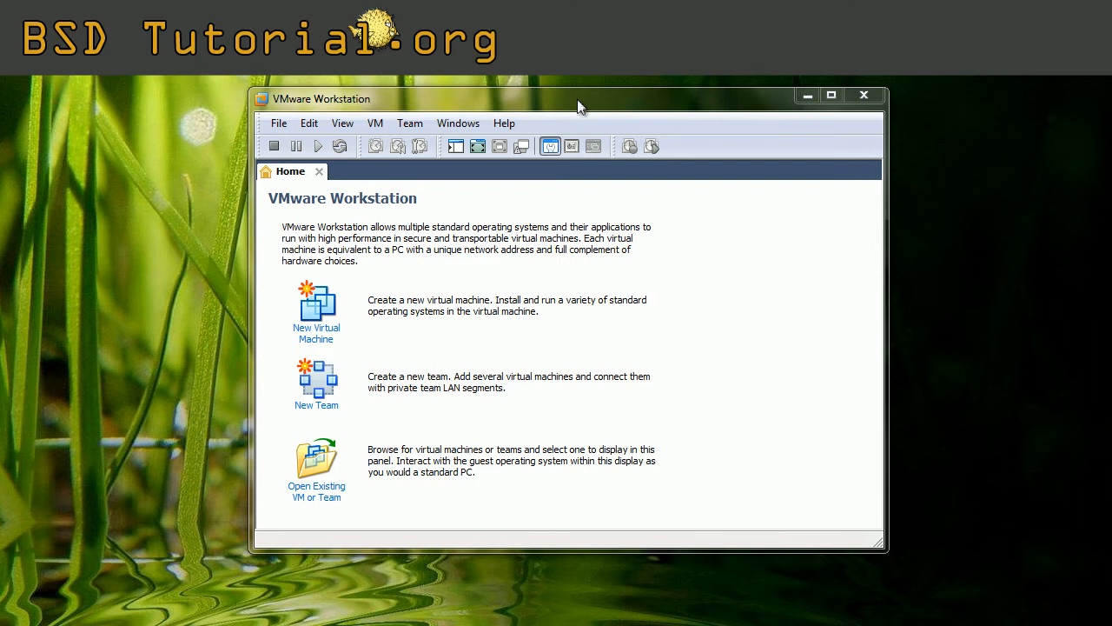
Step: Start a new virtual machine with the typical configuration, installing from the disc image FreeBSD-8.1-RELEASE-i386-disc1
click(316, 332)
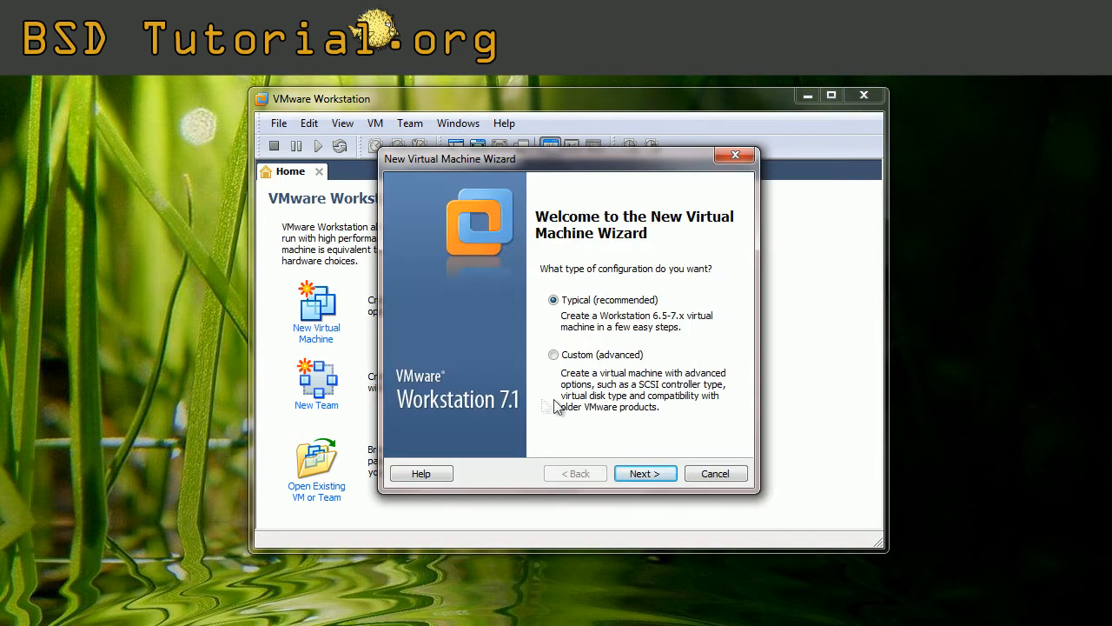
click(647, 481)
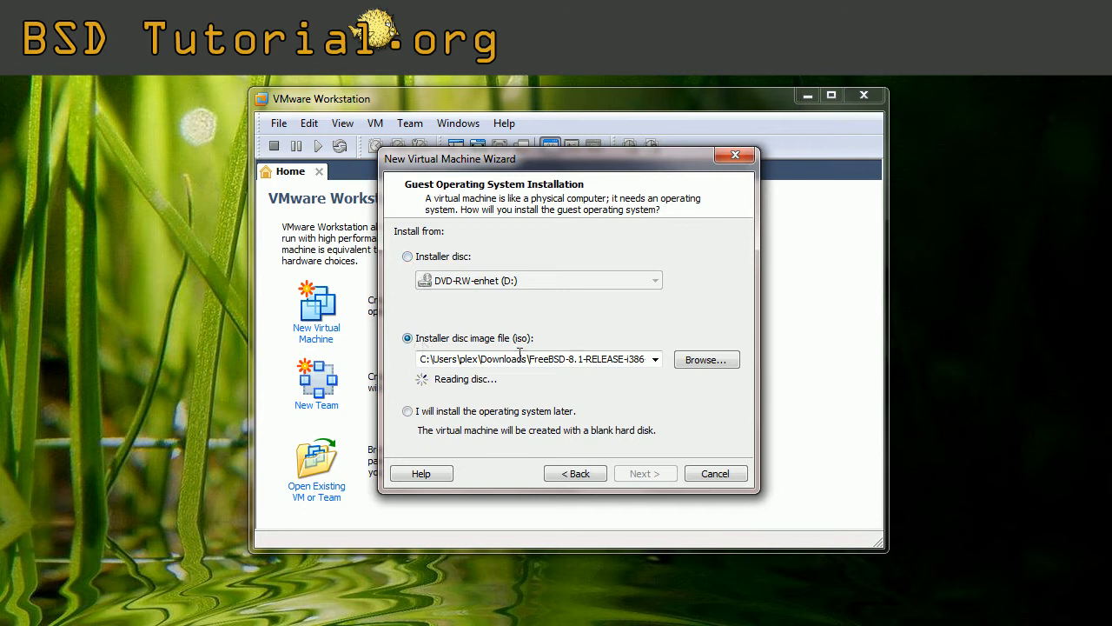
click(707, 361)
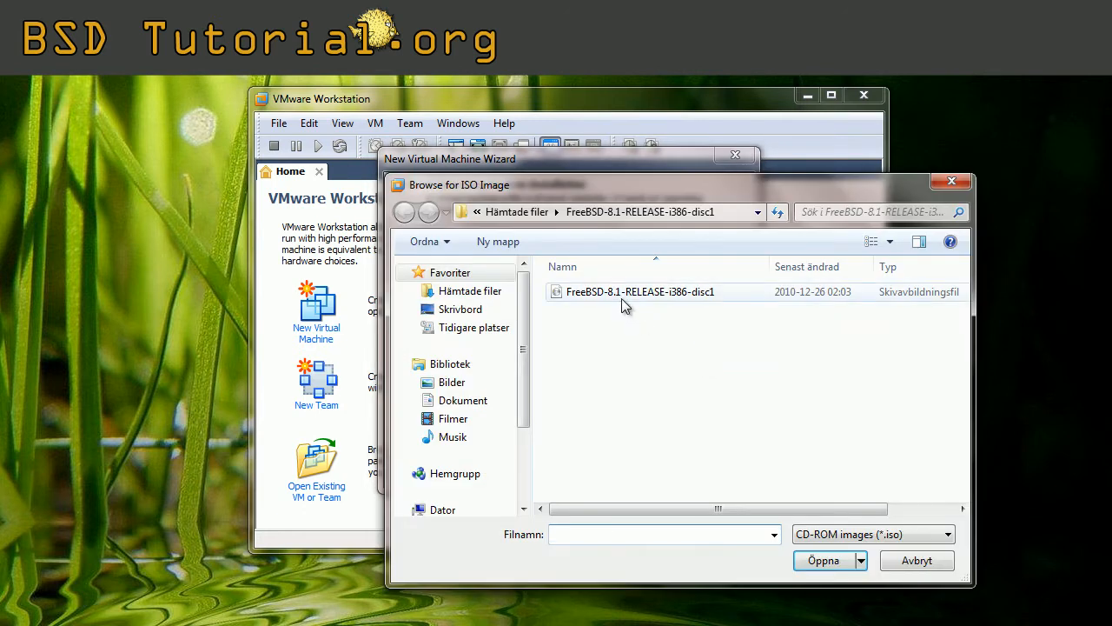
click(621, 298)
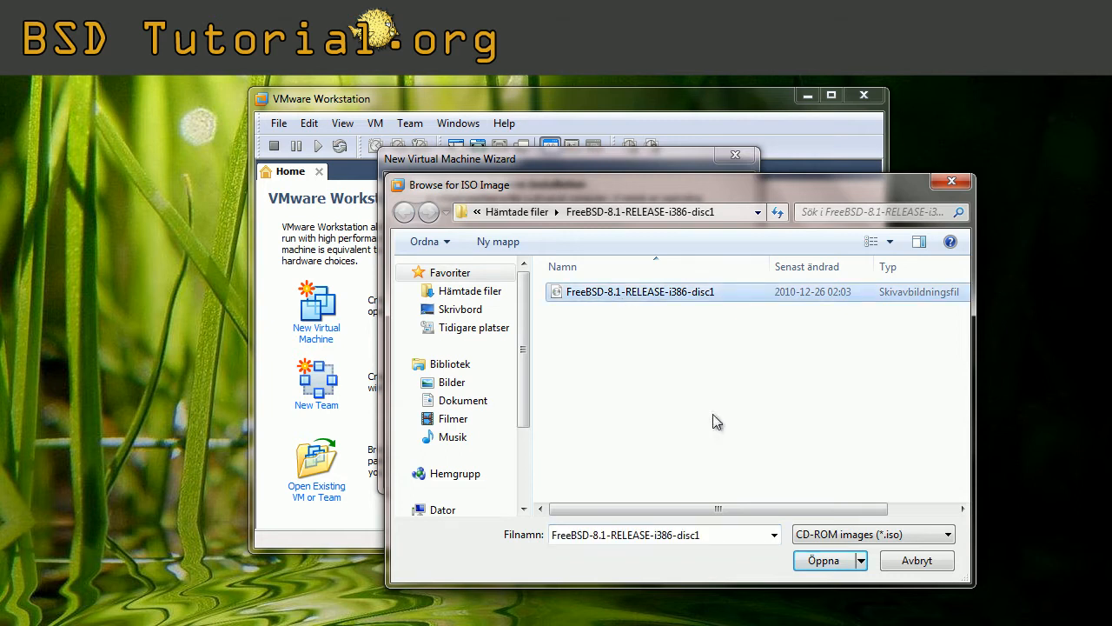
click(824, 560)
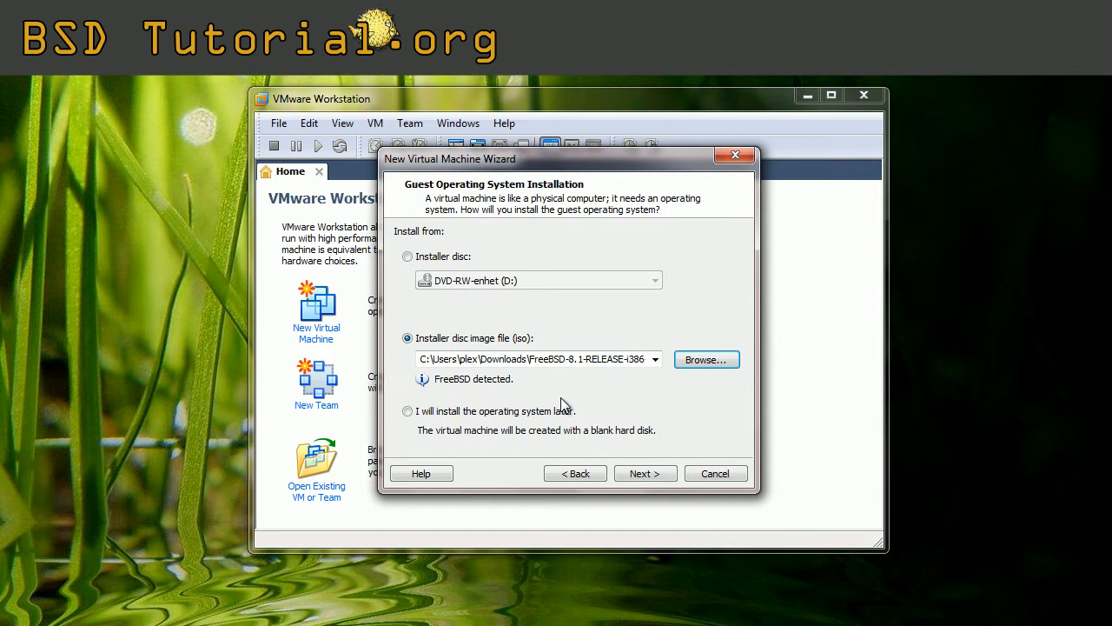
click(644, 474)
Step: Name the virtual machine FreeBSD and specify a maximum disk size of 8 GB stored as a single file
click(500, 256)
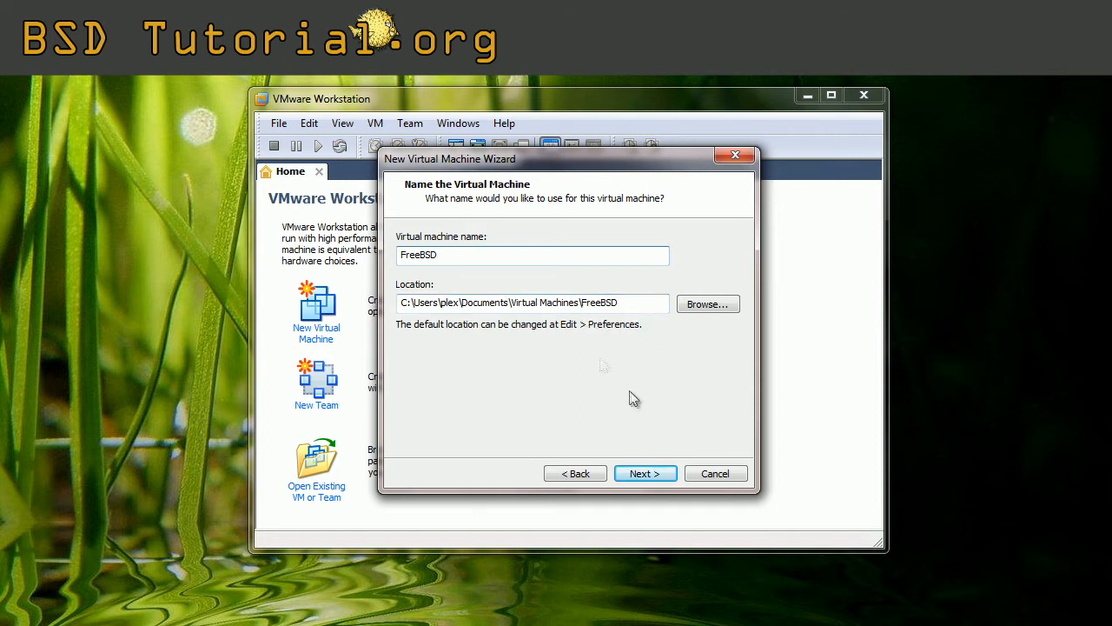
click(658, 474)
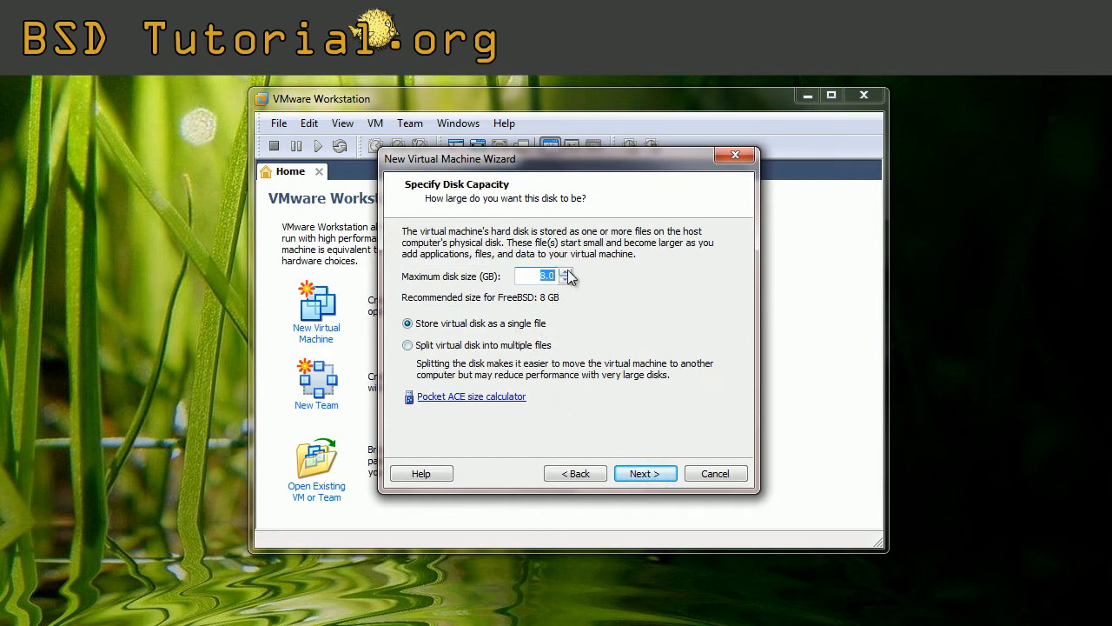
click(565, 272)
click(565, 272)
click(565, 272)
click(565, 272)
click(565, 272)
click(565, 280)
click(658, 479)
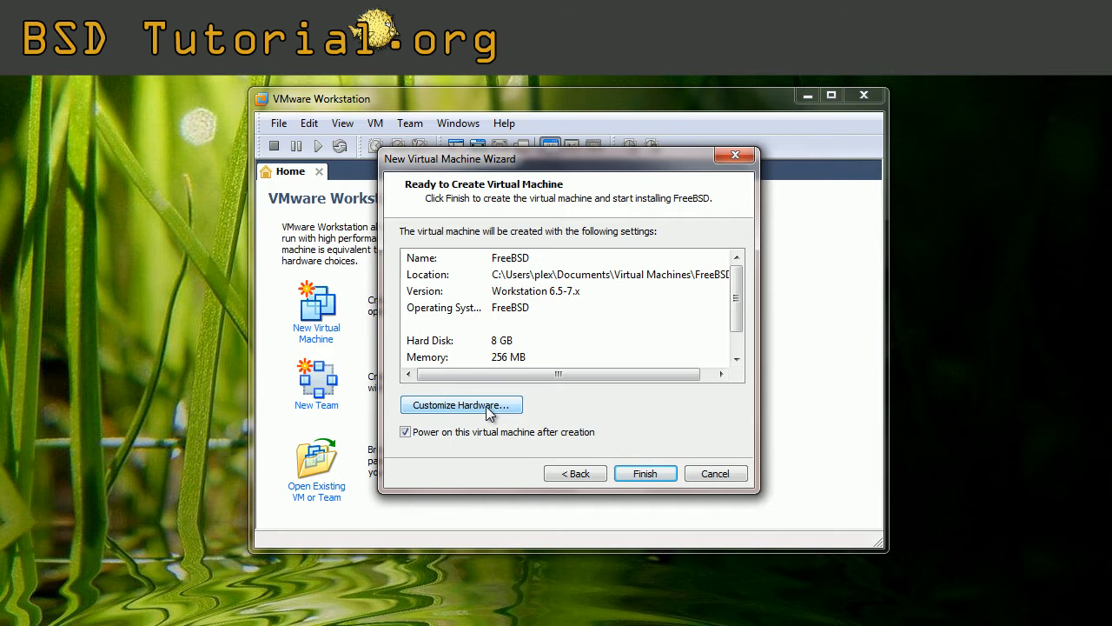
Step: Customize the hardware with 512 MB of memory and a bridged network adapter
click(487, 413)
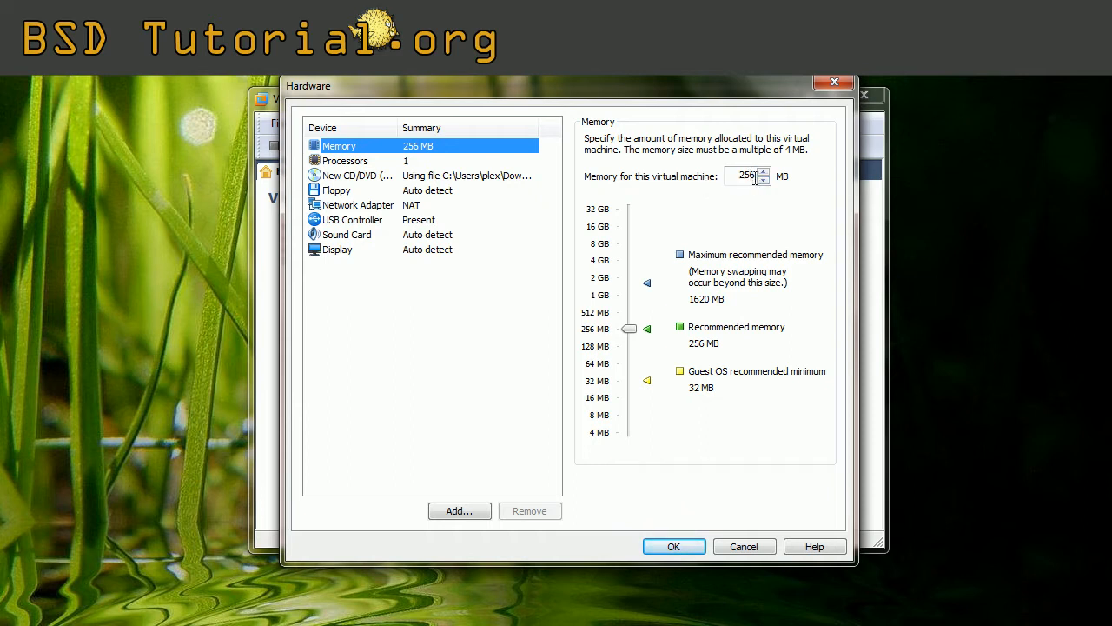
double_click(749, 178)
text(512)
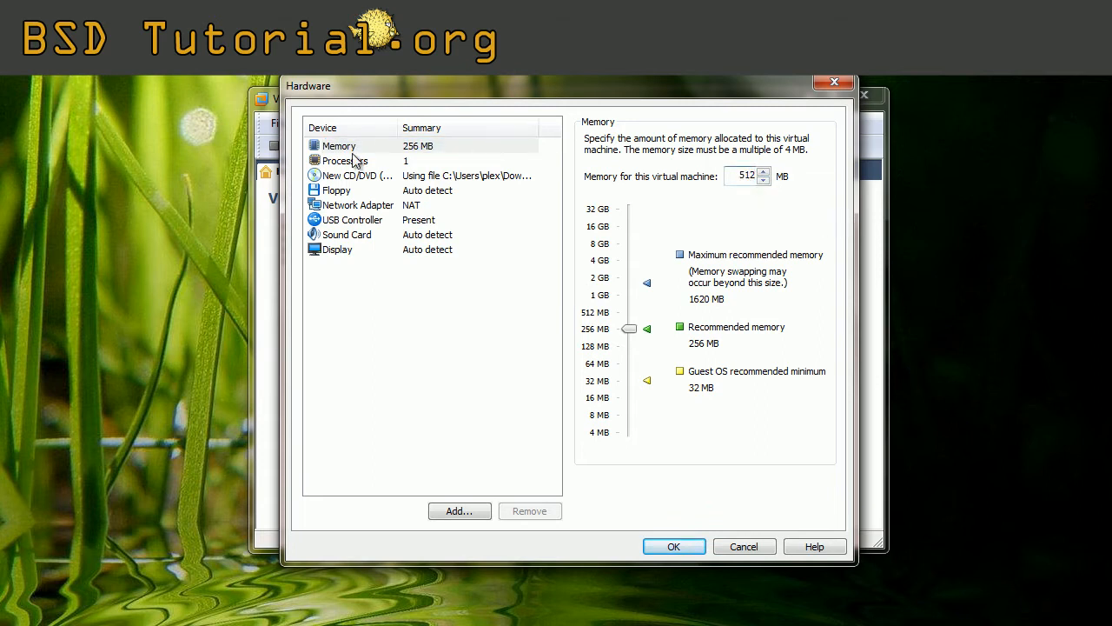
click(348, 209)
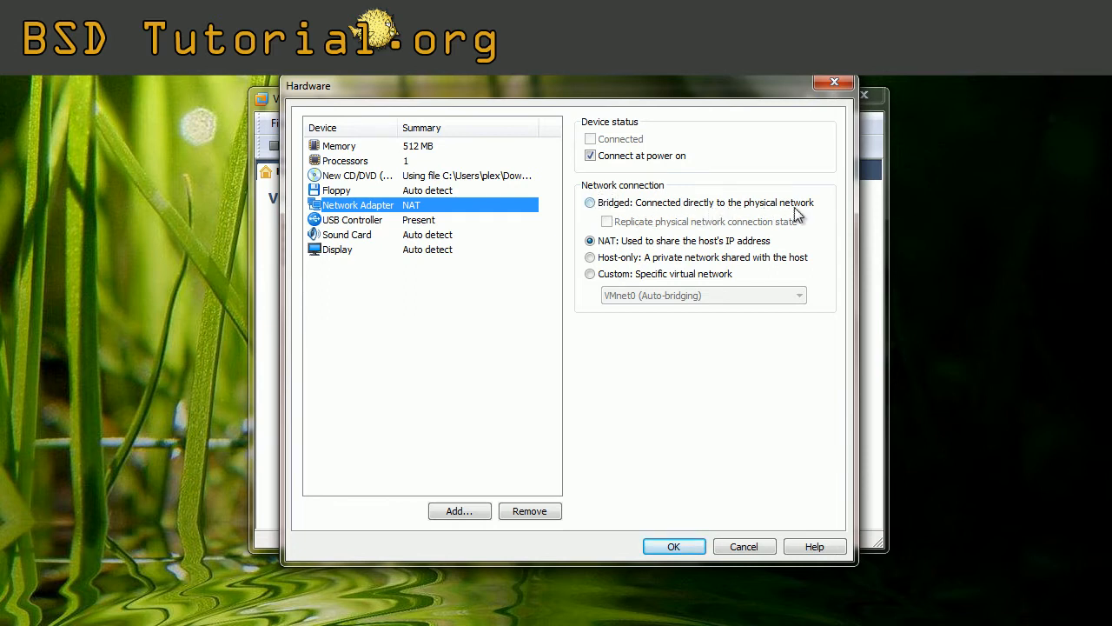
click(590, 203)
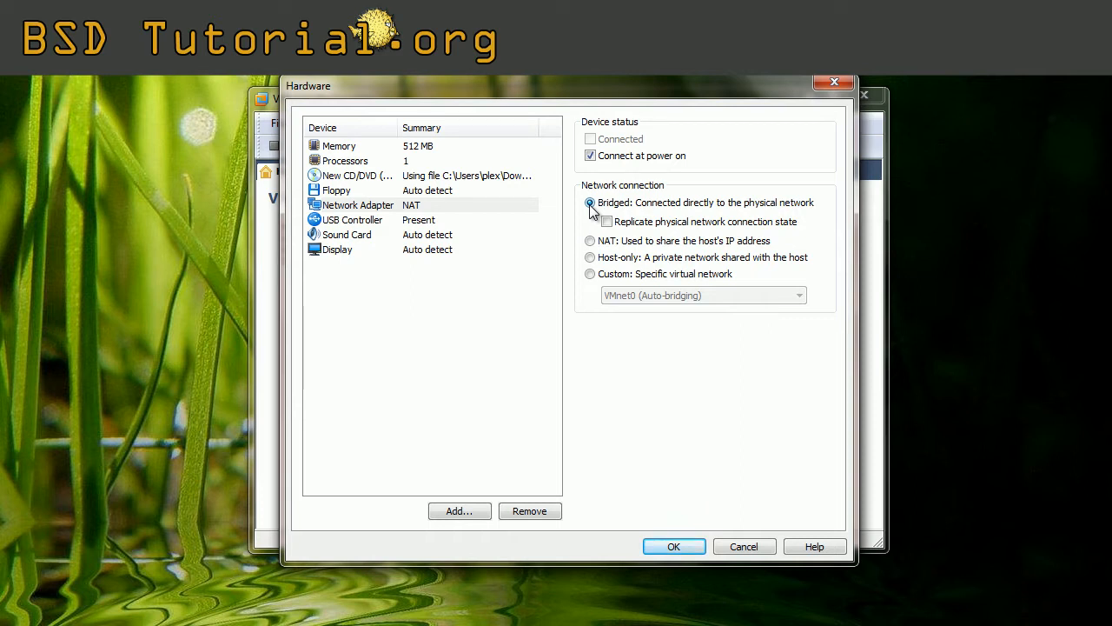
click(674, 548)
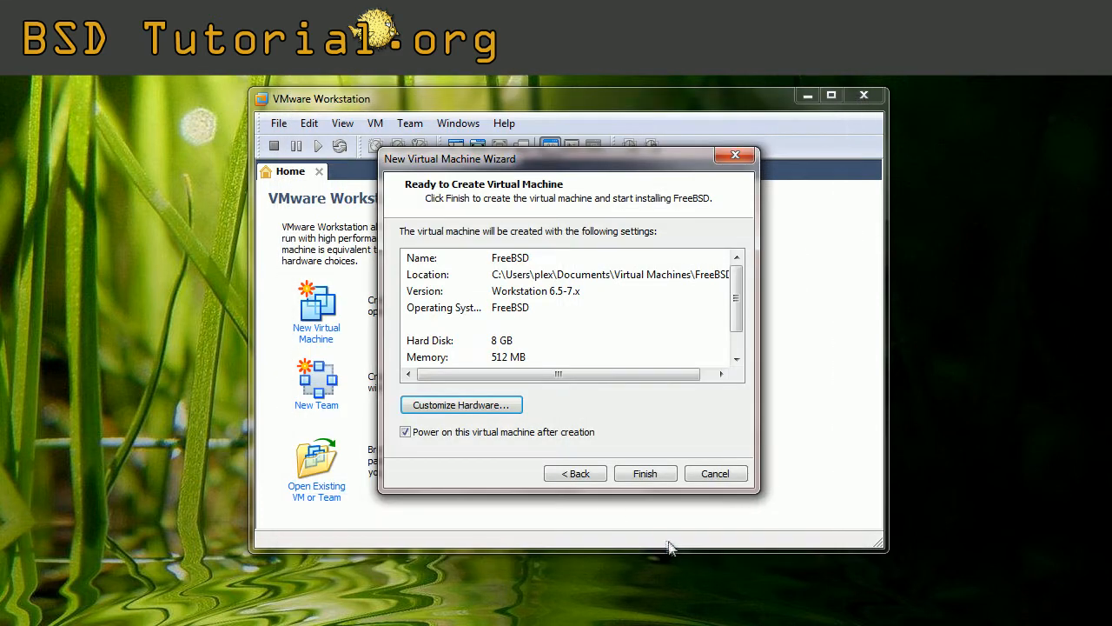
Step: Create and power on the virtual machine, then boot FreeBSD with the default boot option
click(646, 473)
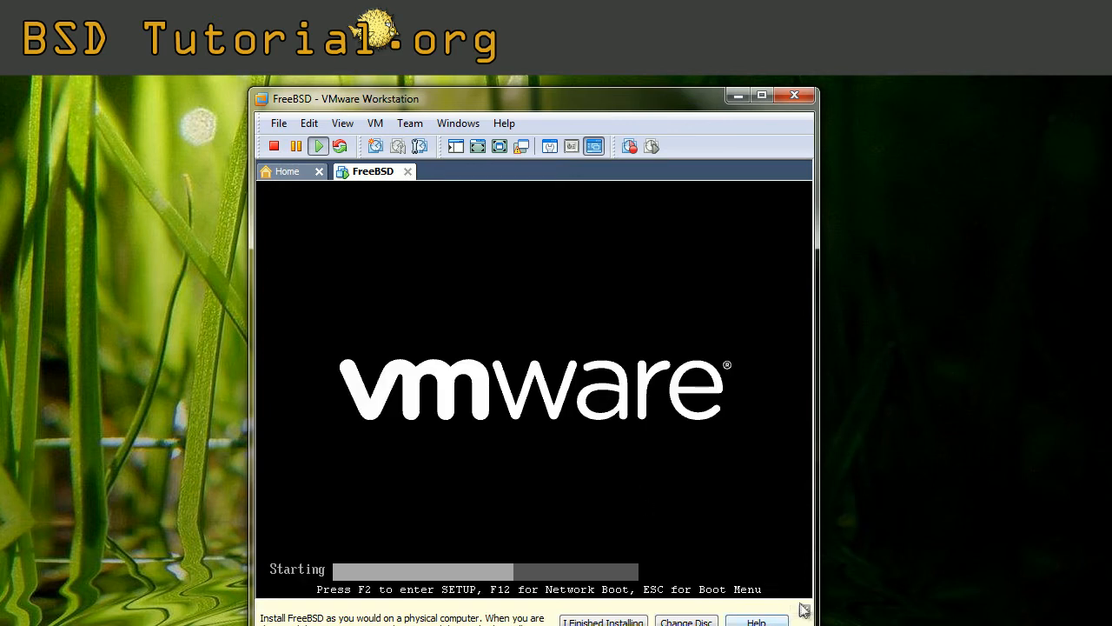
click(652, 415)
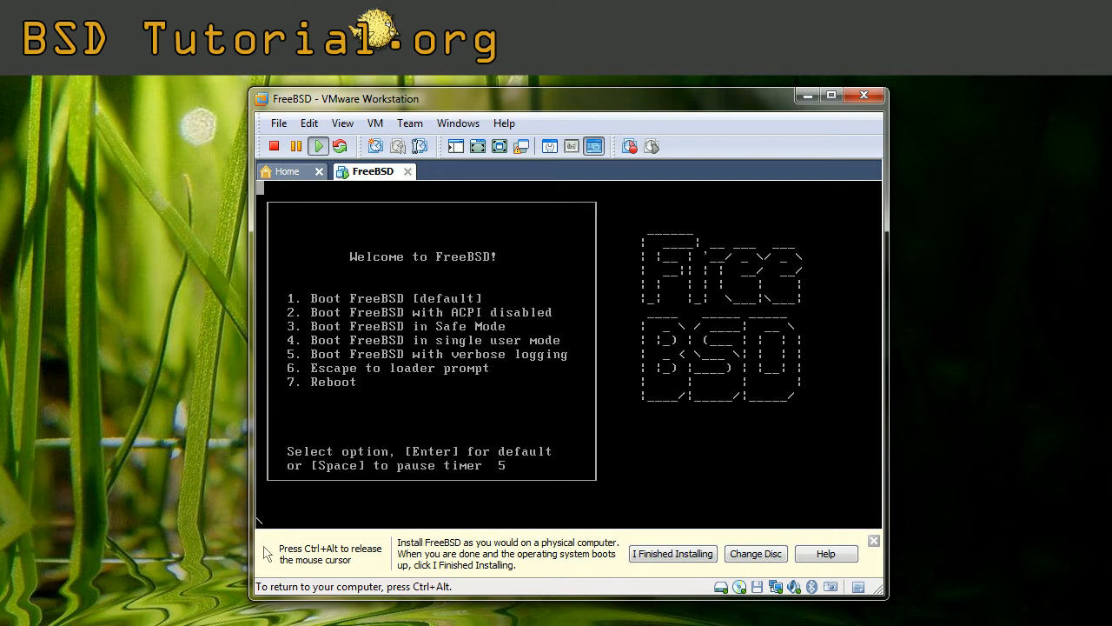
key(Return)
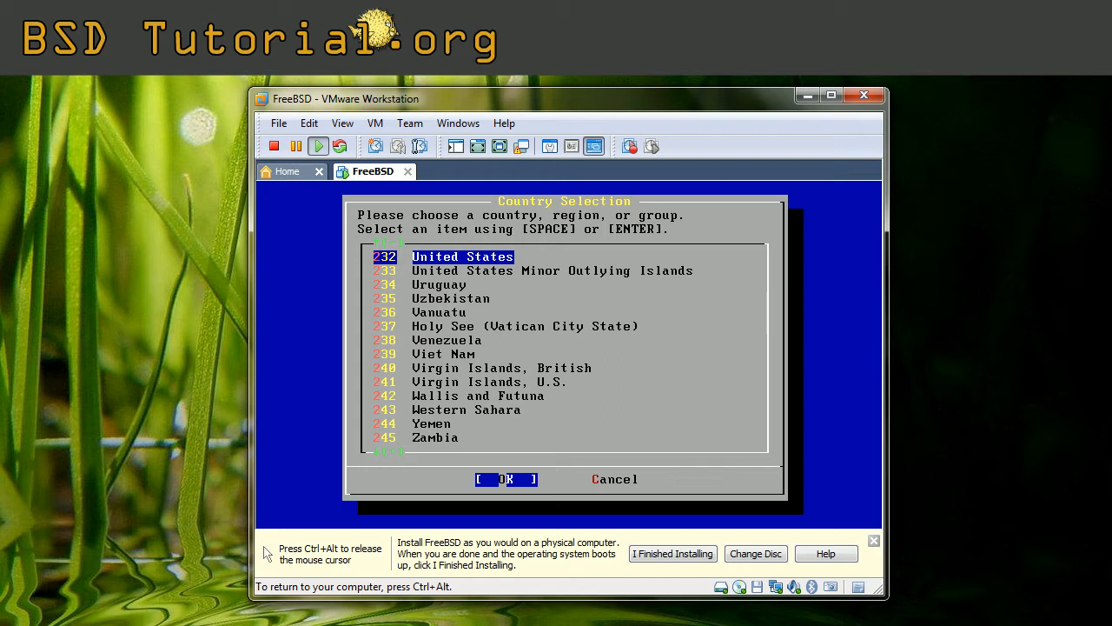
Step: Choose Sweden as the country and Swedish ISO as the system console keymap
key(Up)
key(Up)
key(Up)
key(Up)
key(Up)
key(Up)
key(Up)
key(Up)
key(Up)
key(Up)
key(Up)
key(Up)
key(Up)
key(Up)
key(Up)
key(Up)
key(Up)
key(Up)
key(Up)
key(Up)
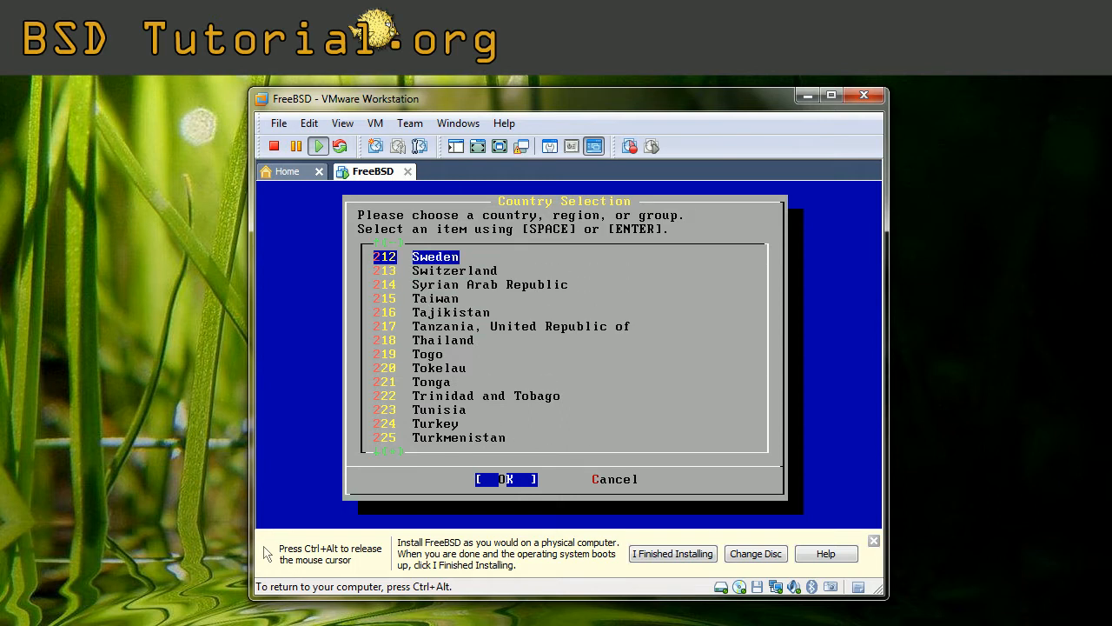
key(Up)
key(Down)
key(Return)
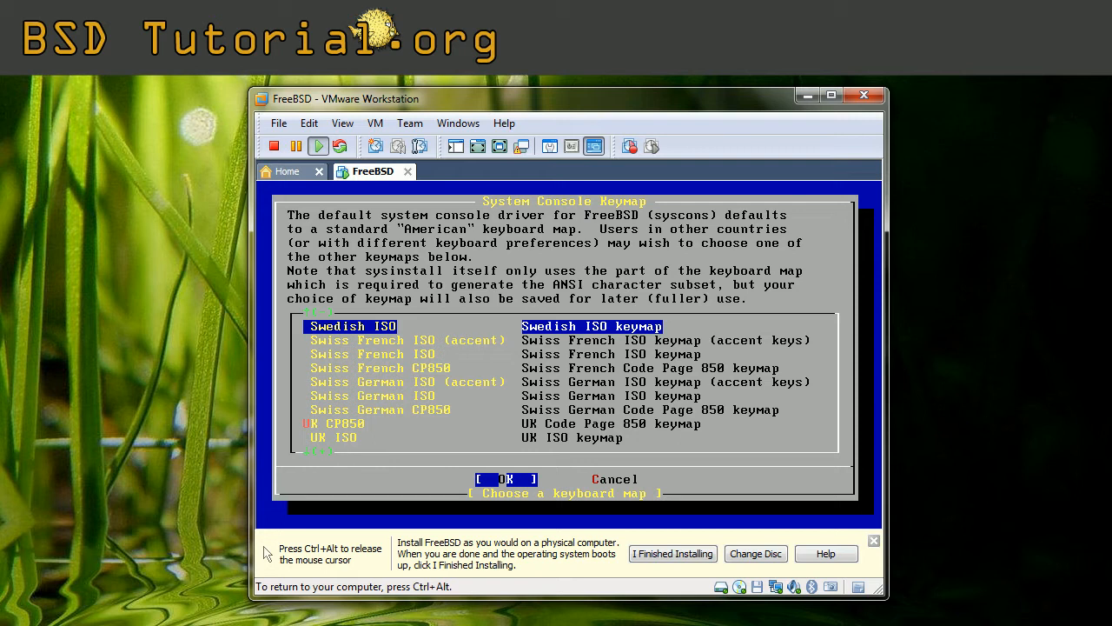
key(Return)
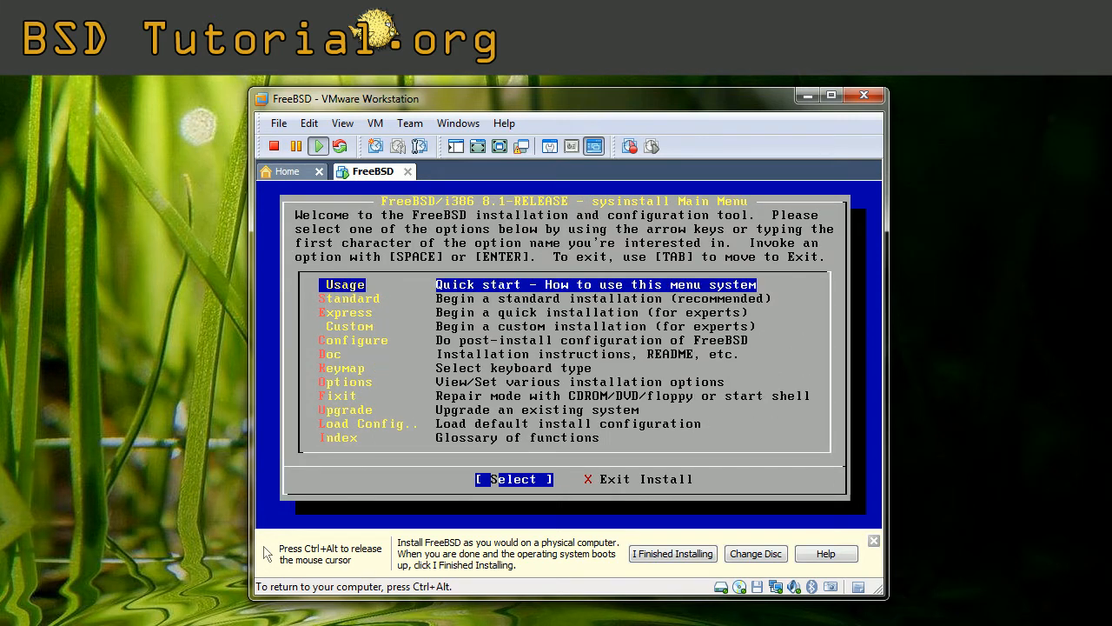
Step: Begin a standard installation and allocate the entire ad0 disk to FreeBSD in the FDISK Partition Editor
key(Down)
key(Return)
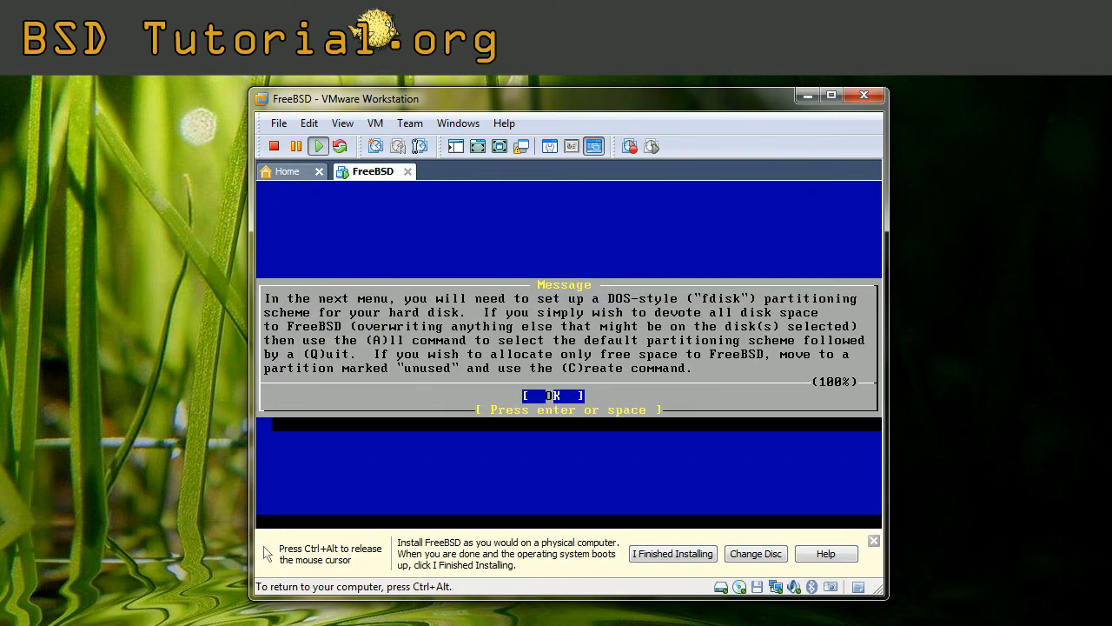
key(Return)
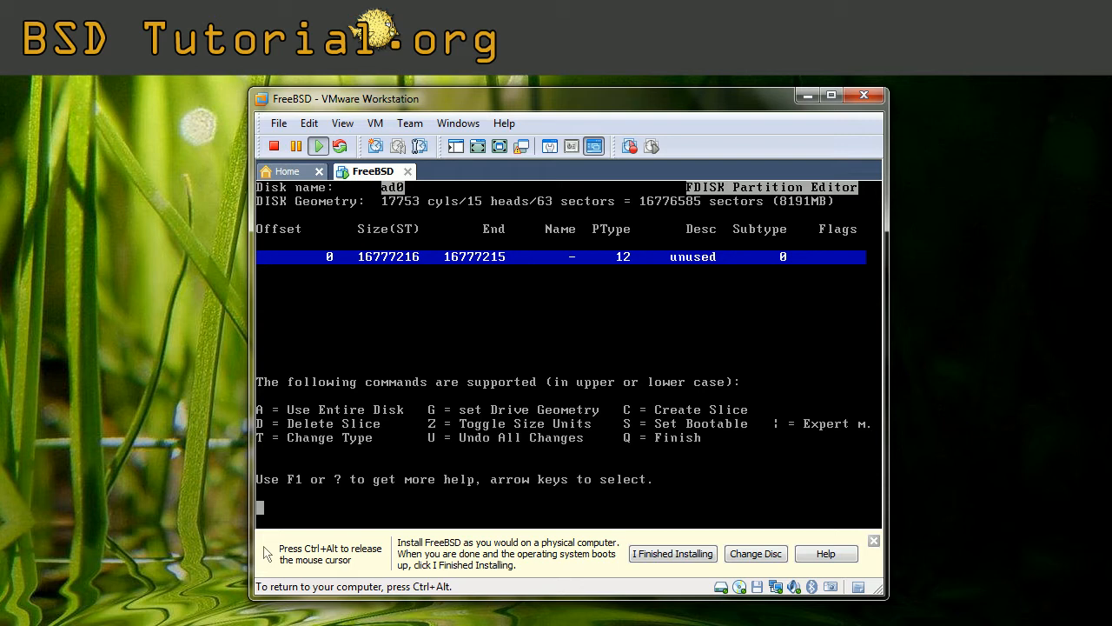
key(a)
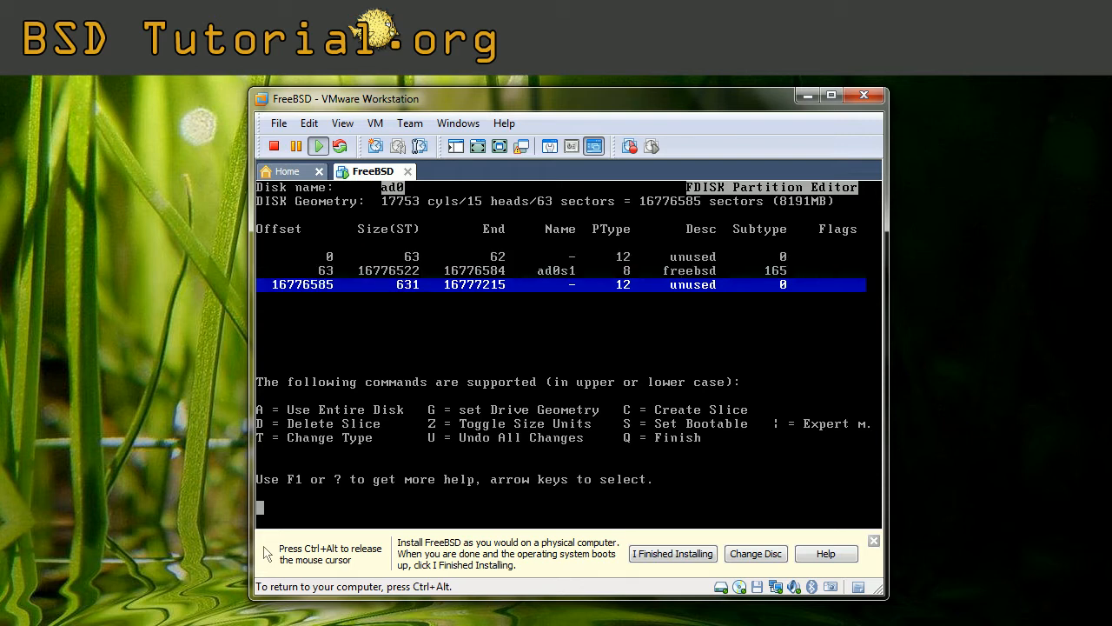
key(q)
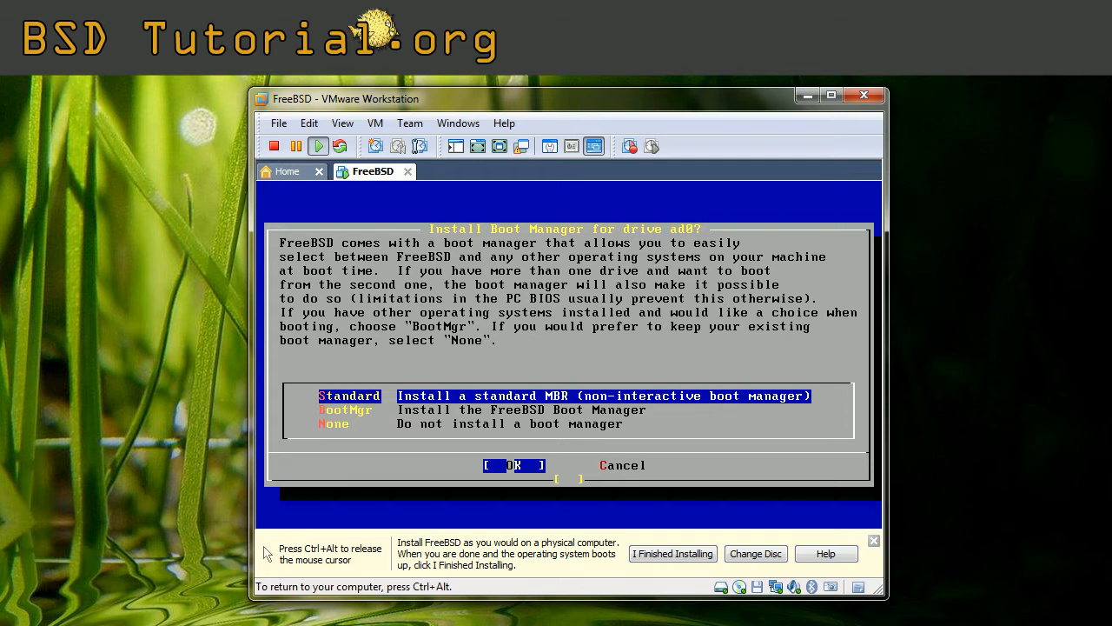
Step: Choose to install a standard MBR as the boot manager for drive ad0
key(Down)
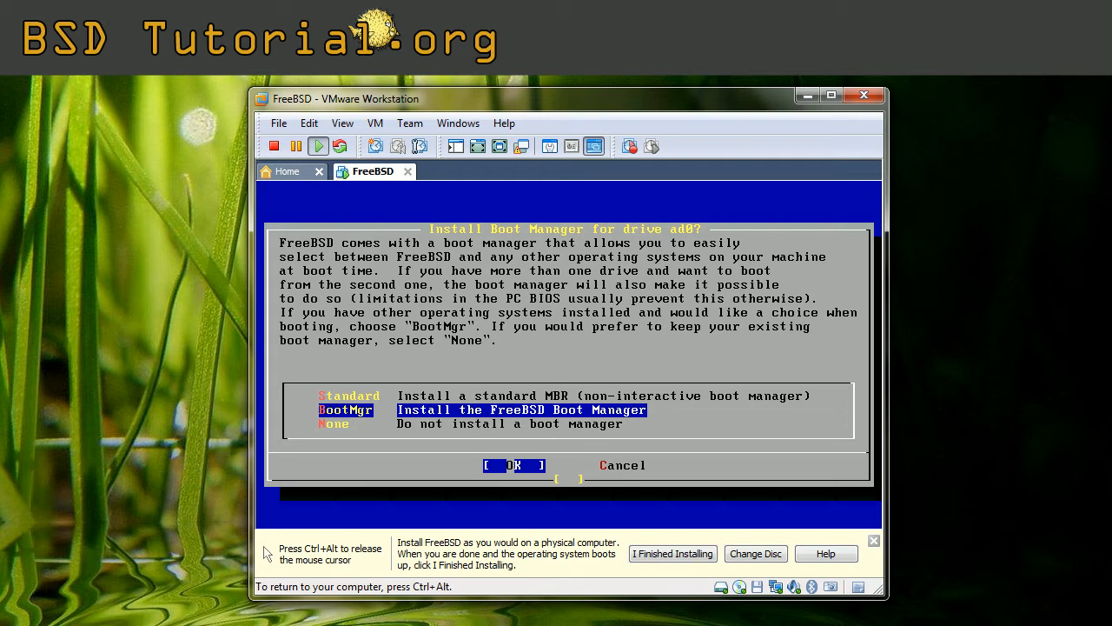
key(Up)
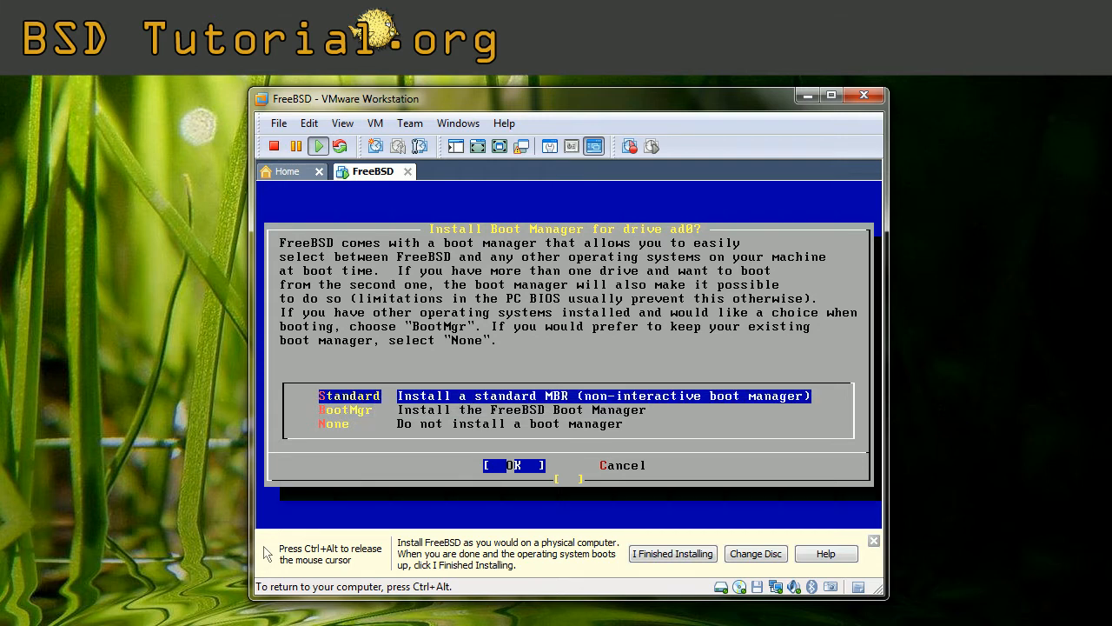
key(Return)
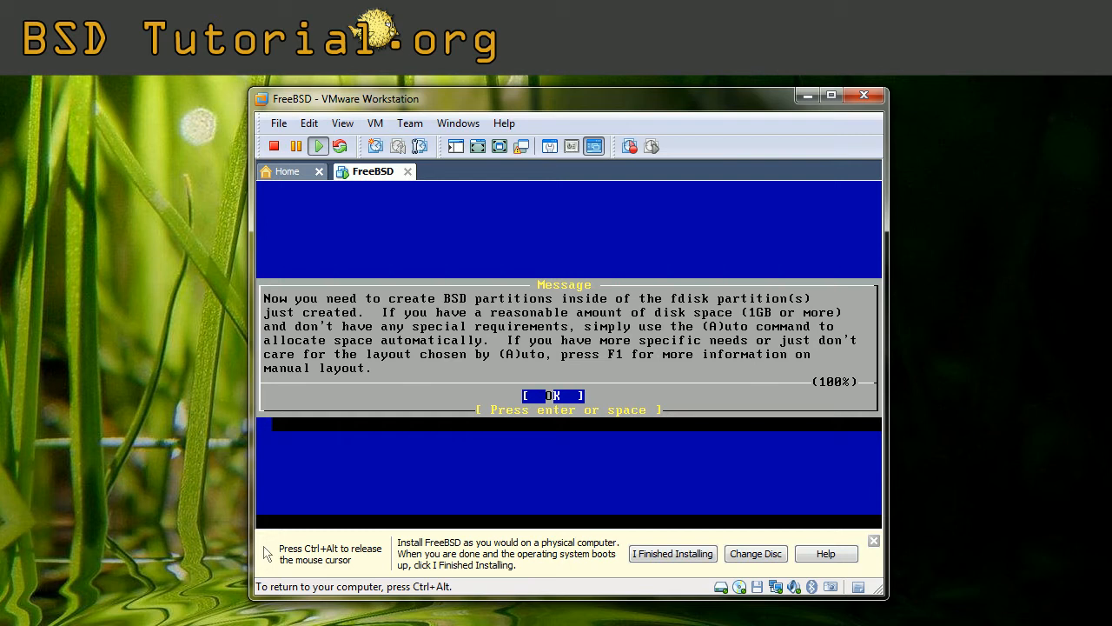
Step: Create the BSD partitions on ad0s1 with the automatic defaults and finish the Disklabel Editor
key(Return)
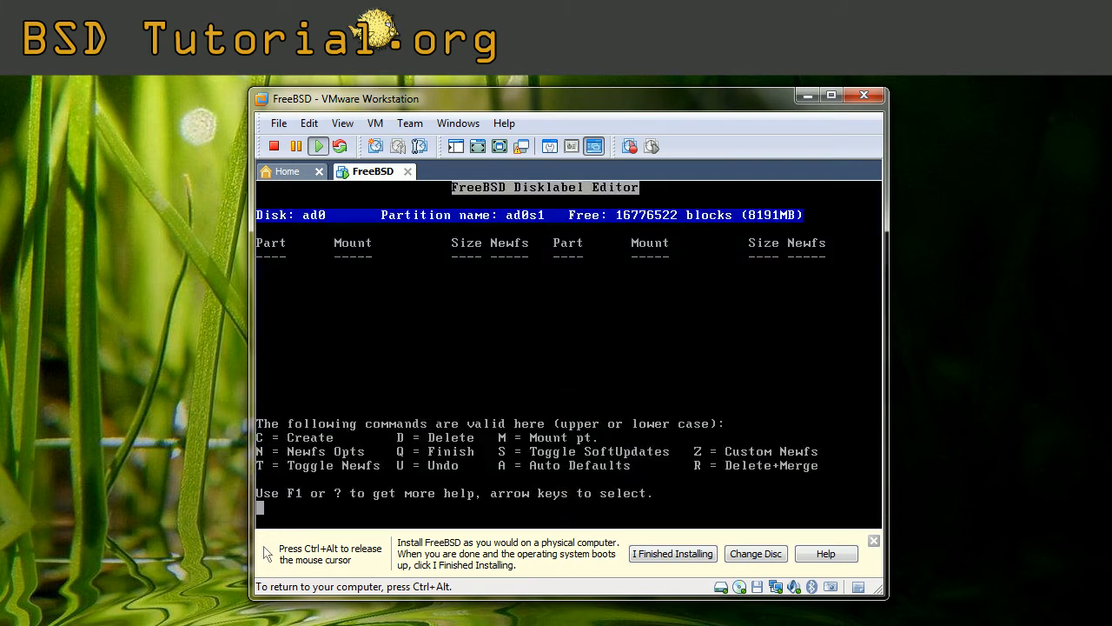
key(a)
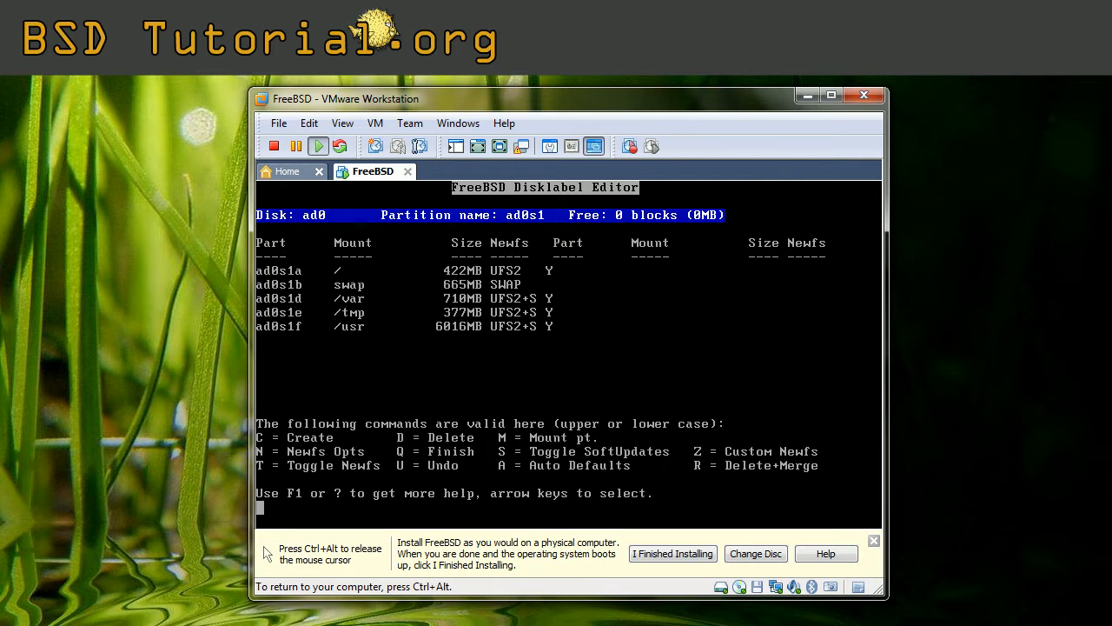
key(q)
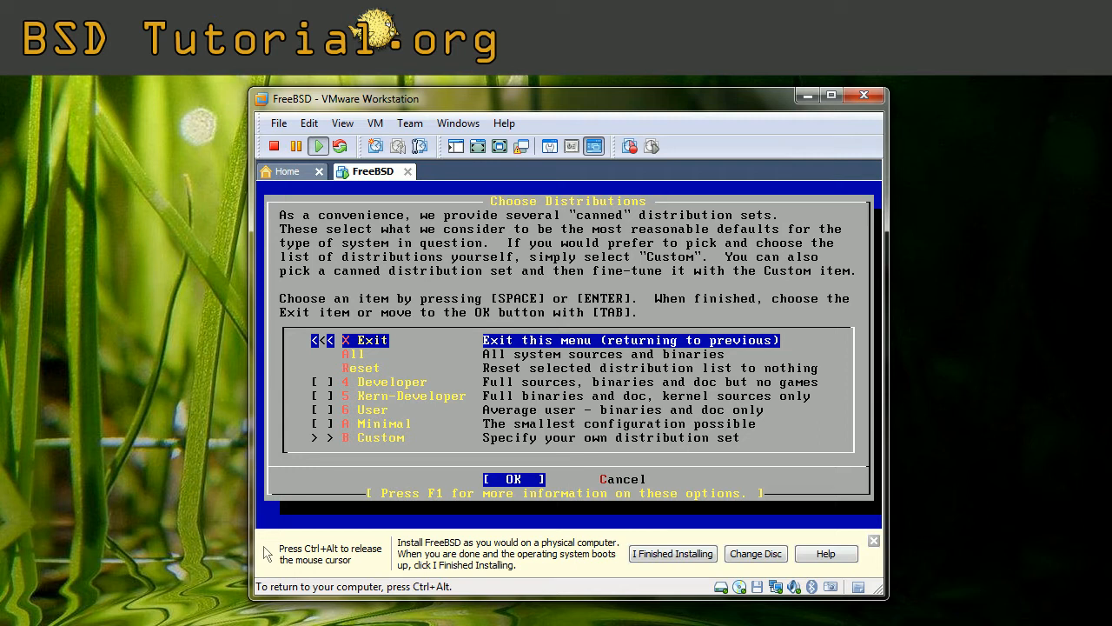
Step: Select the All distribution set without the FreeBSD ports collection and leave the distribution selection
key(Down)
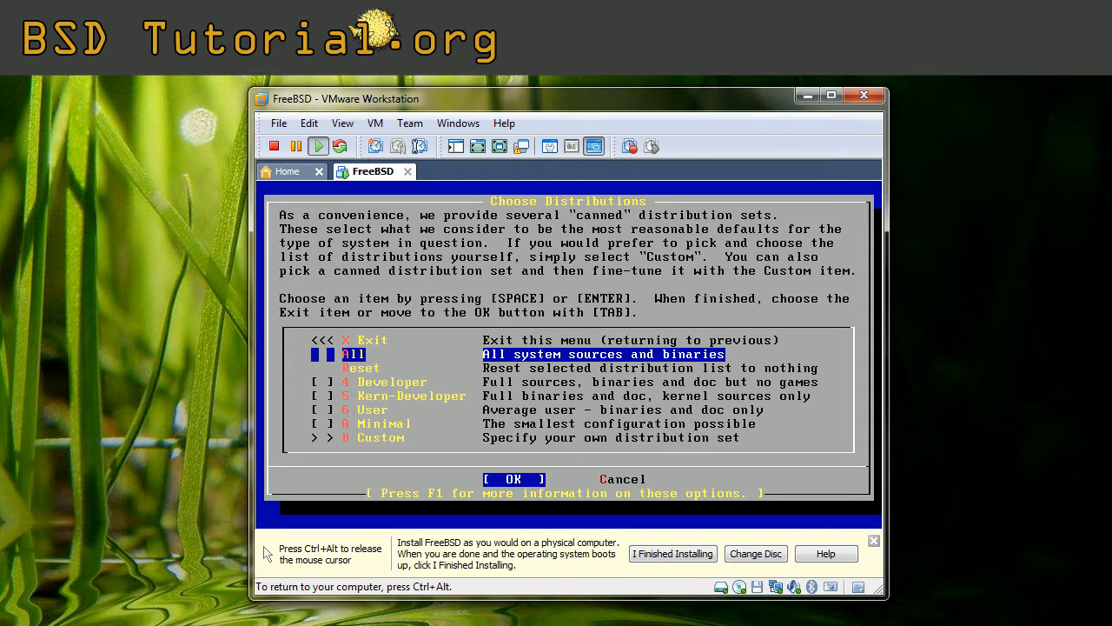
key(space)
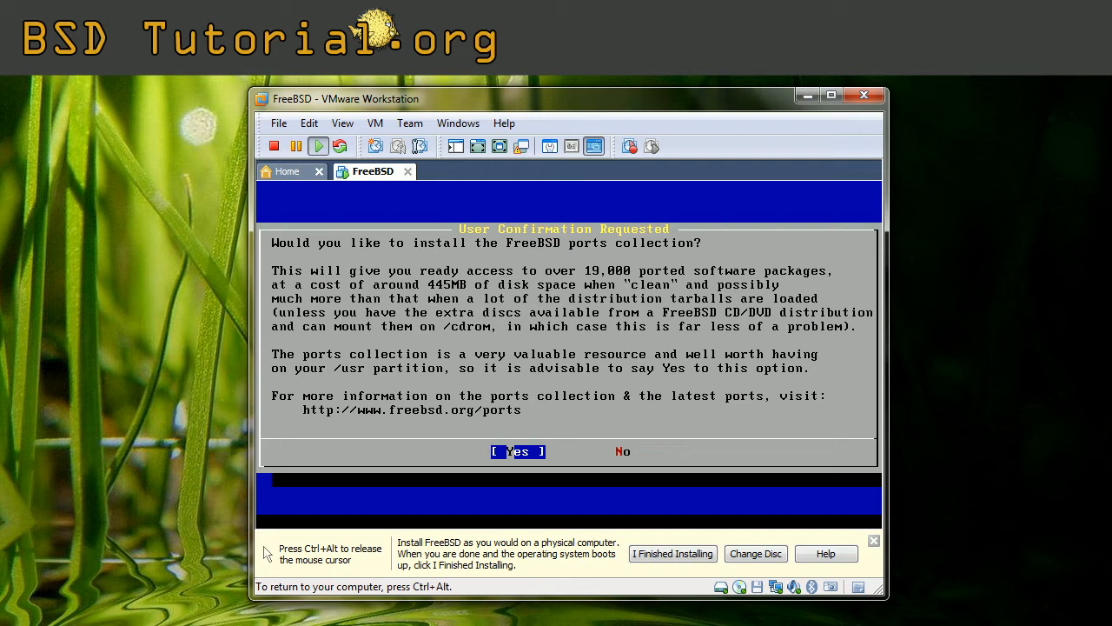
key(Right)
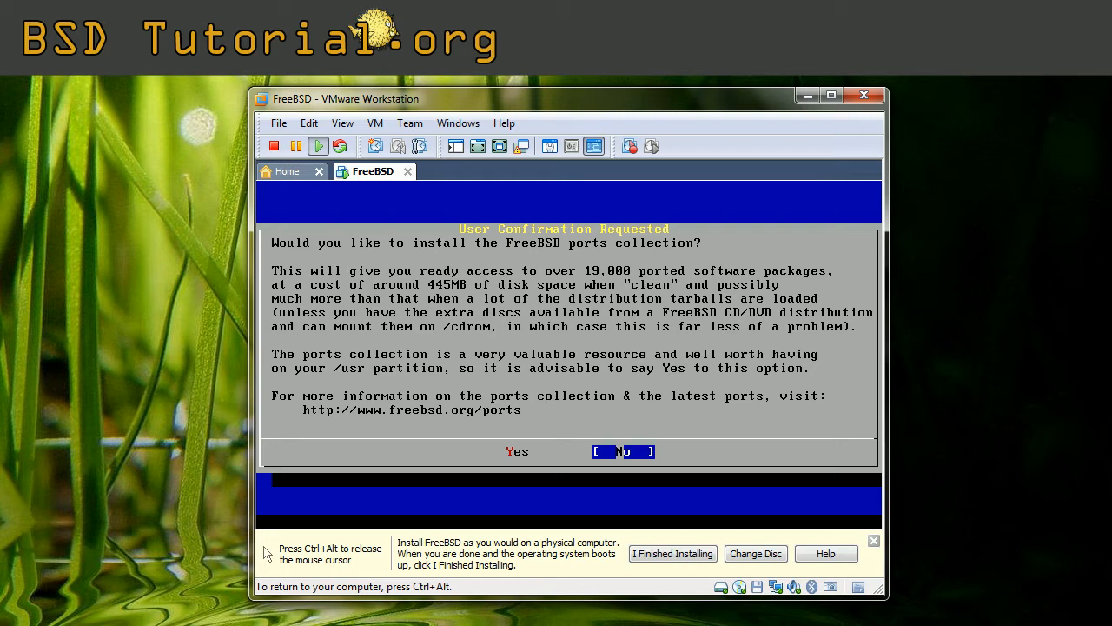
key(Return)
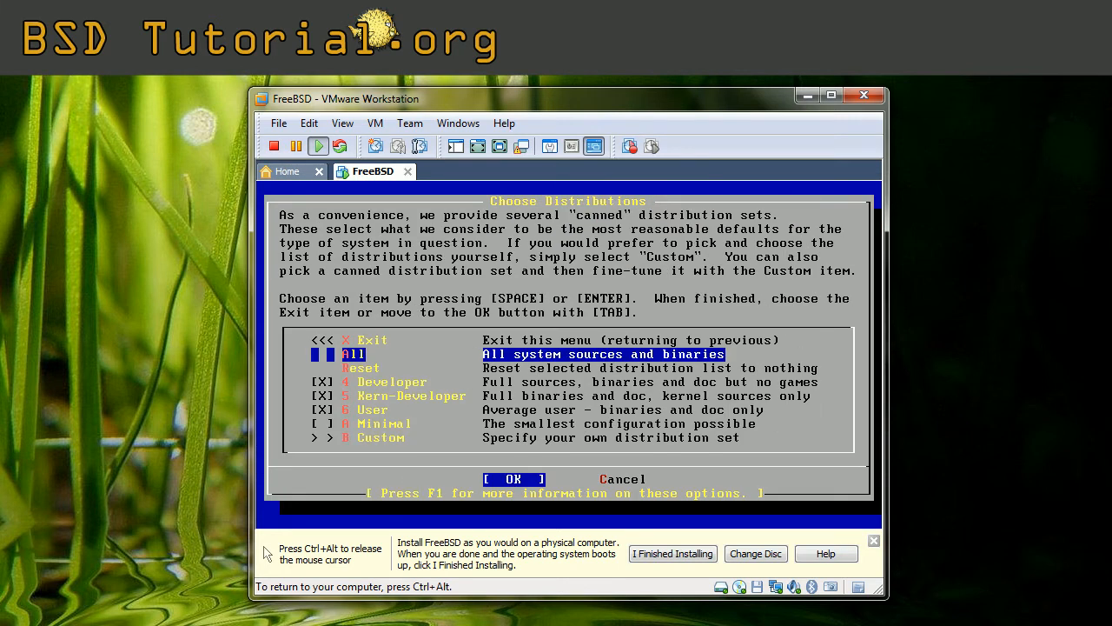
key(Up)
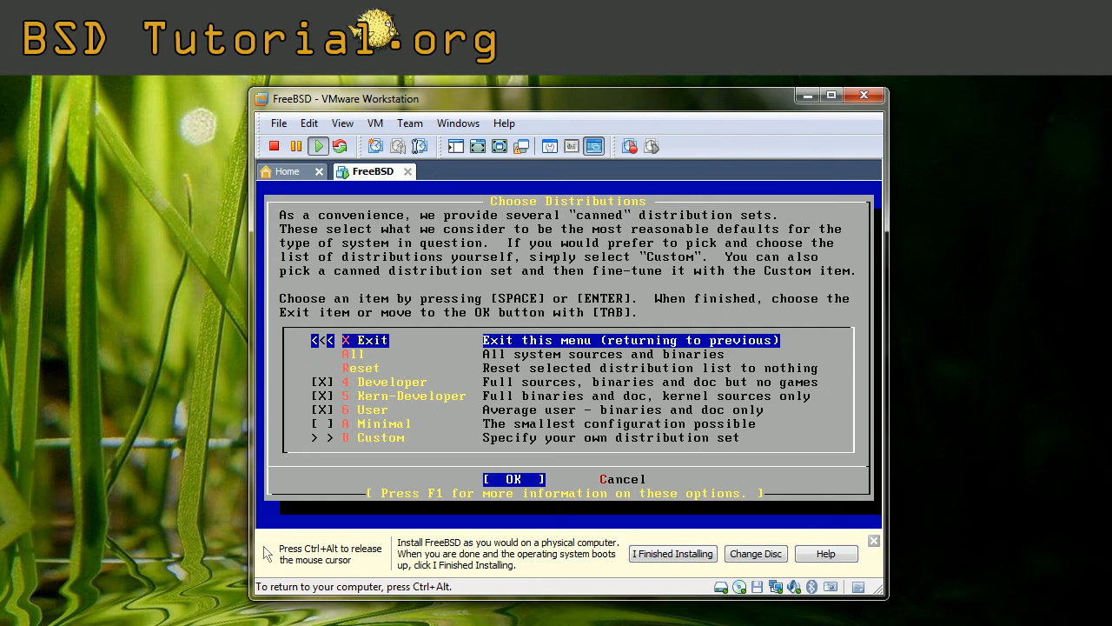
key(Return)
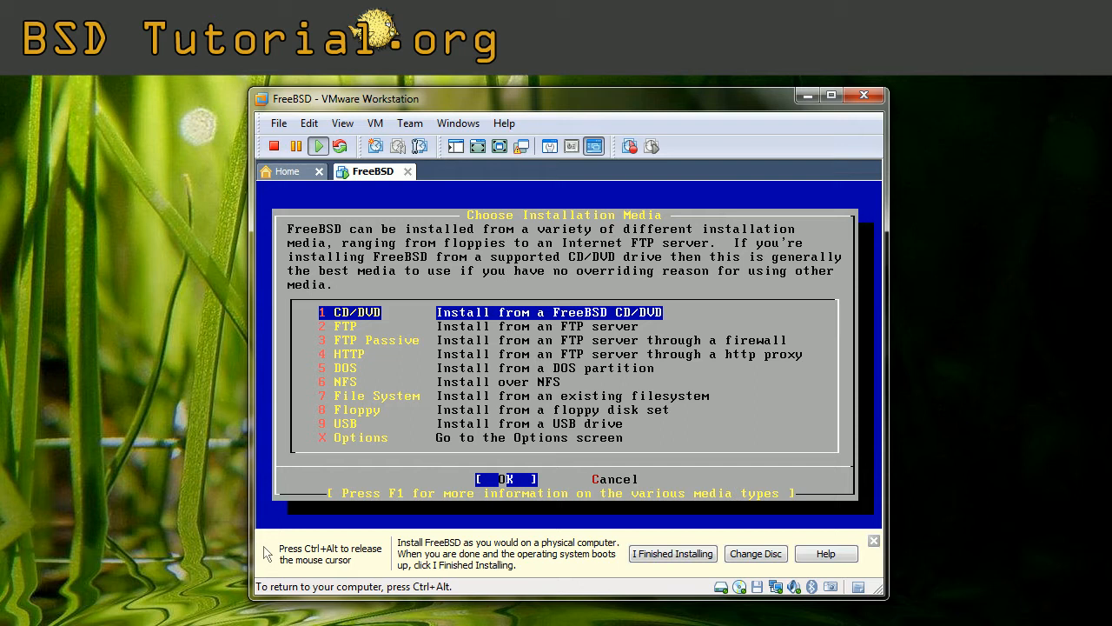
Step: Choose the FreeBSD CD/DVD as installation media, confirm the installation and acknowledge its completion message
key(Return)
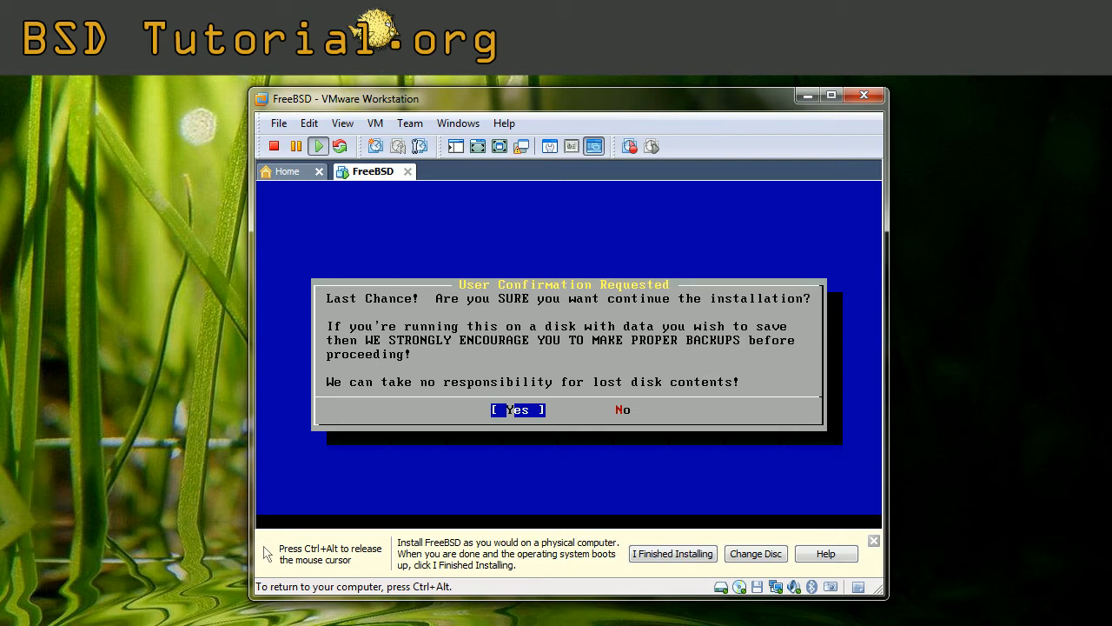
key(Return)
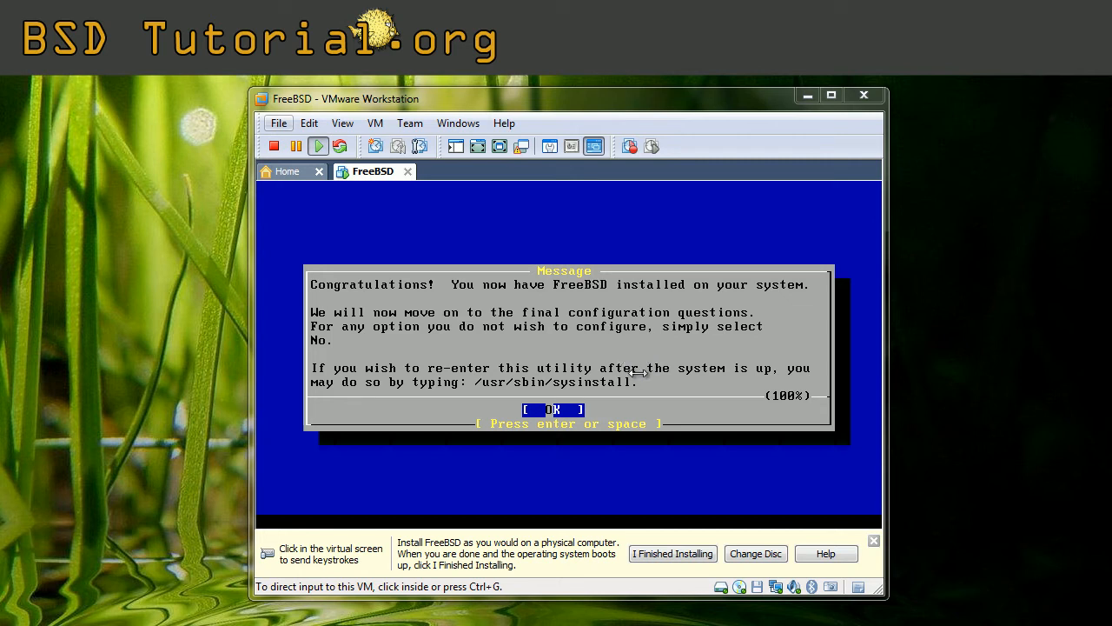
click(643, 372)
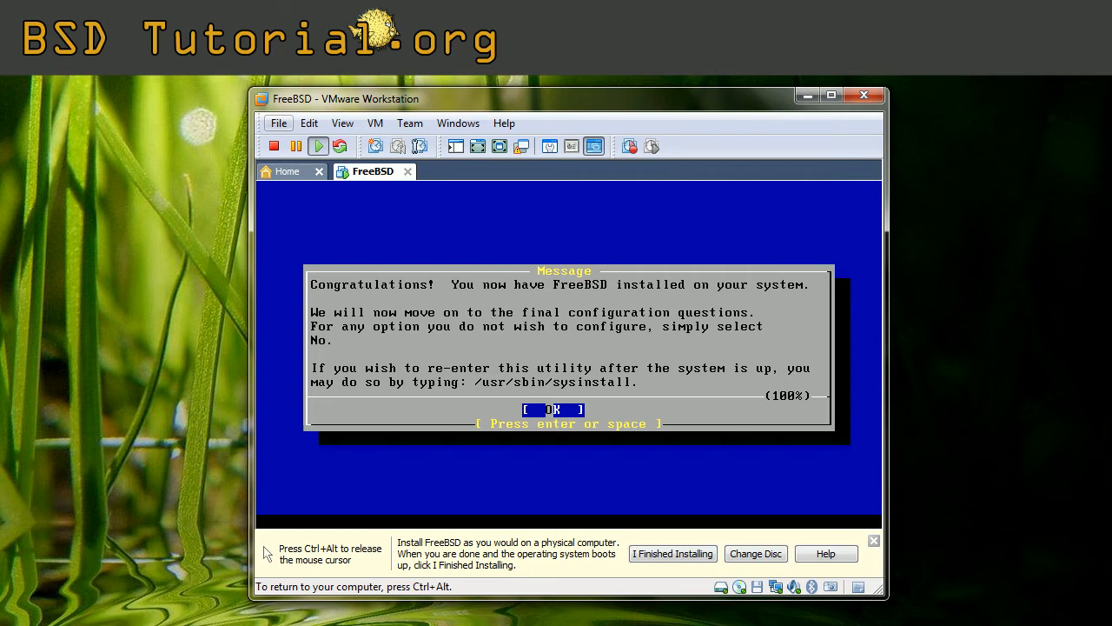
key(Return)
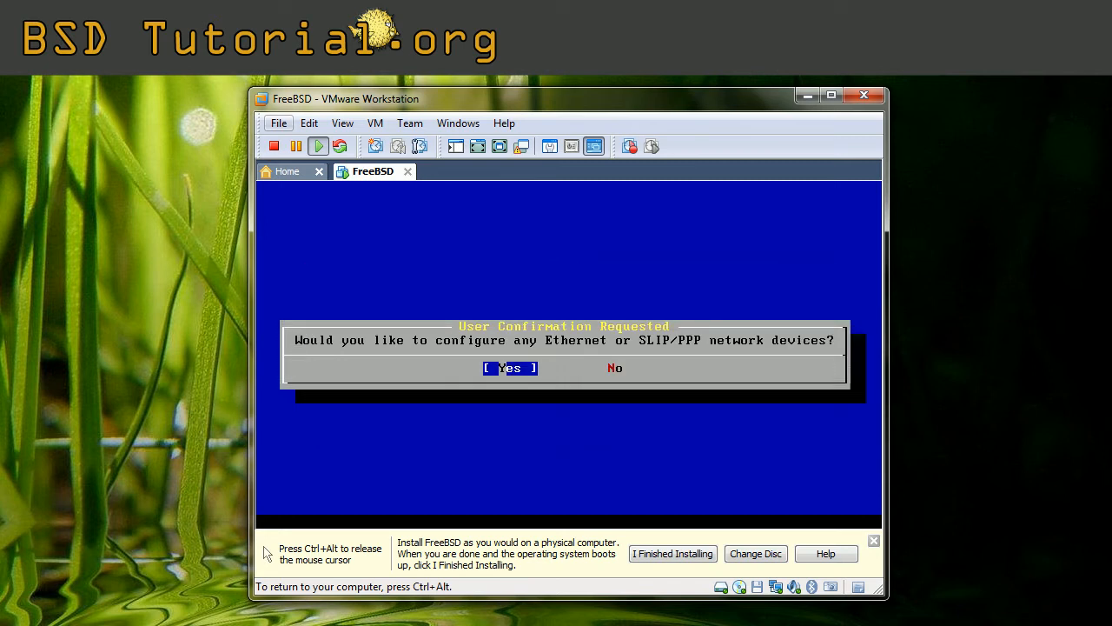
Step: Configure the em0 Intel PRO/1000 Ethernet card without IPv6 and with DHCP
key(Return)
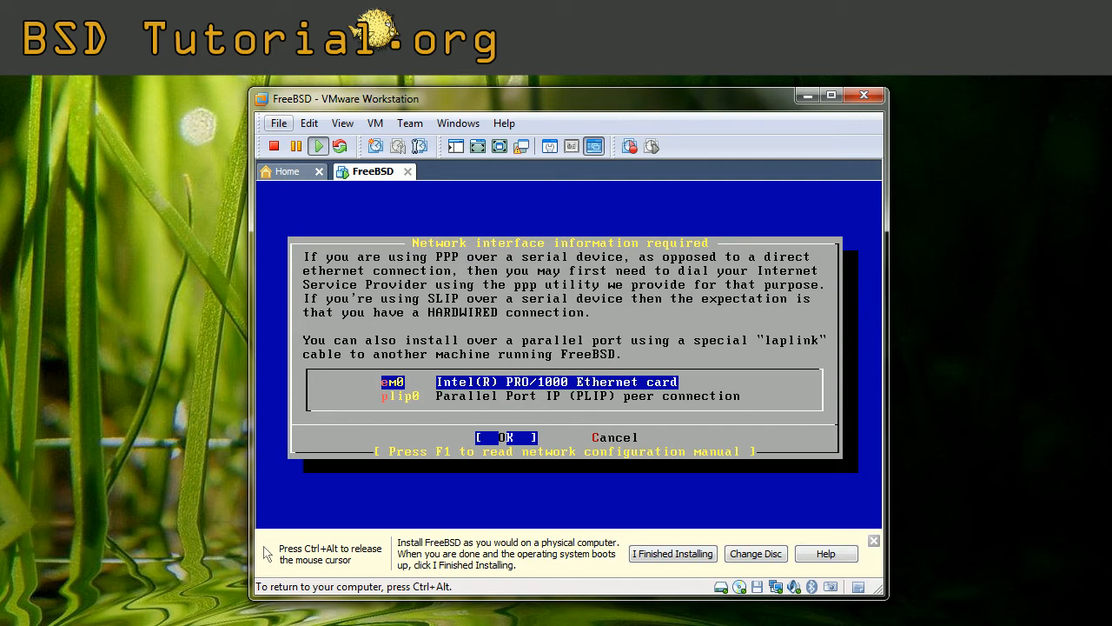
key(Return)
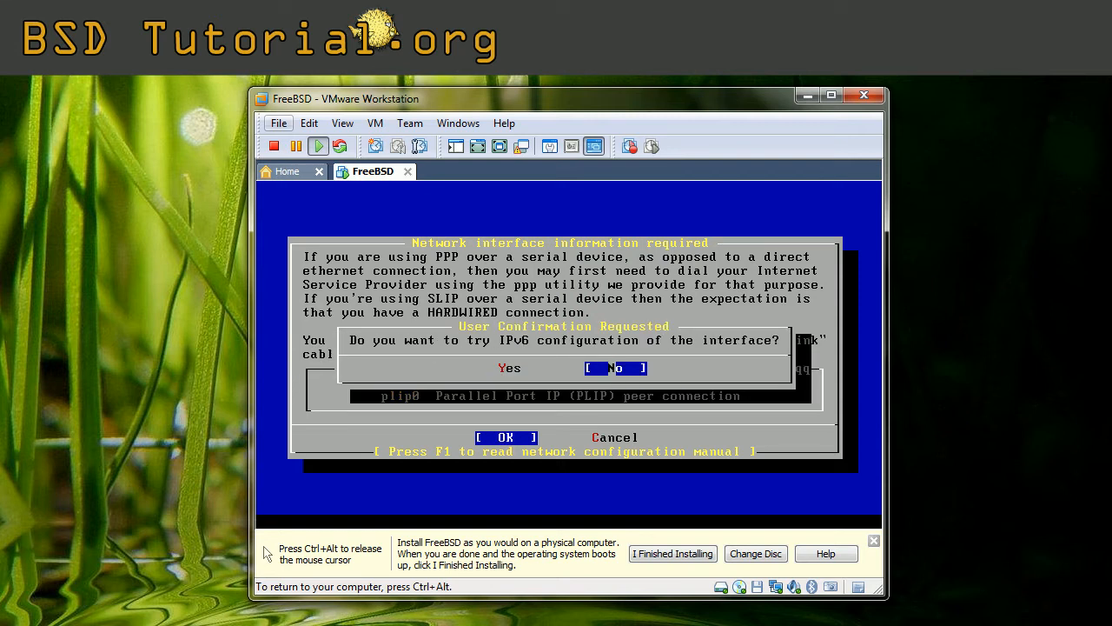
key(Return)
key(Left)
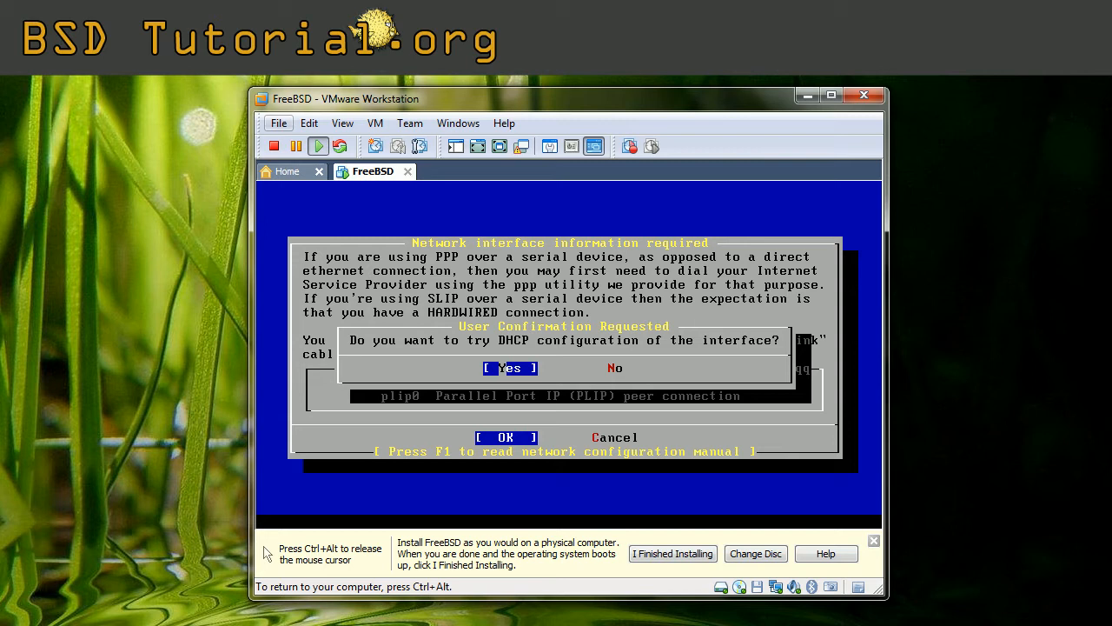
key(Return)
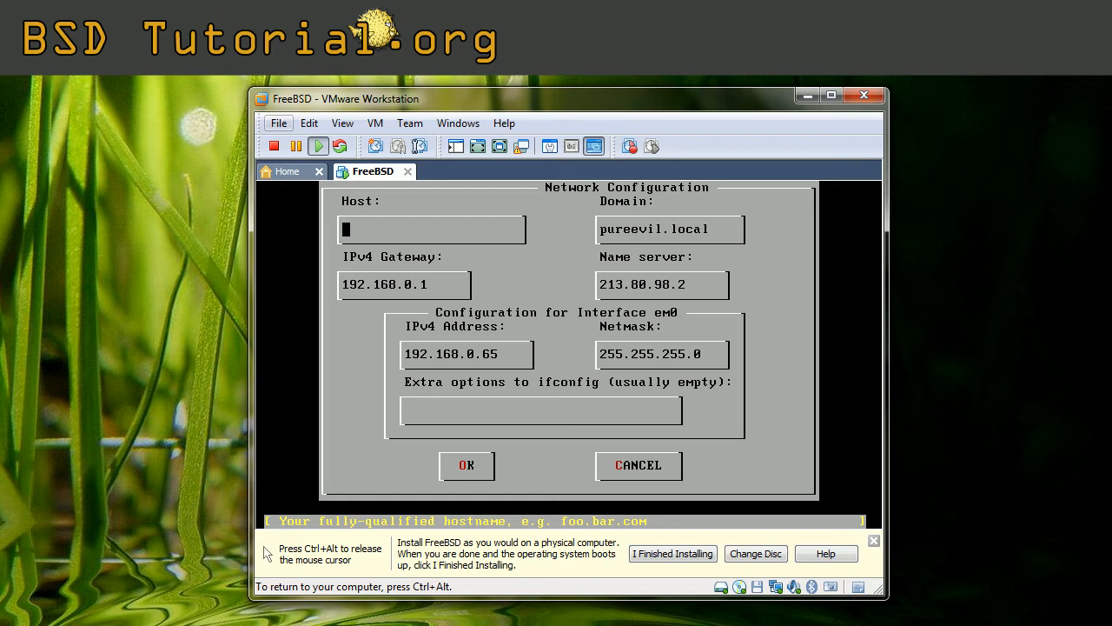
Step: Set the host name to laptop.pureevil.local and accept the remaining network configuration for em0
text(lap)
text(top)
key(Tab)
key(Tab)
key(Tab)
key(Tab)
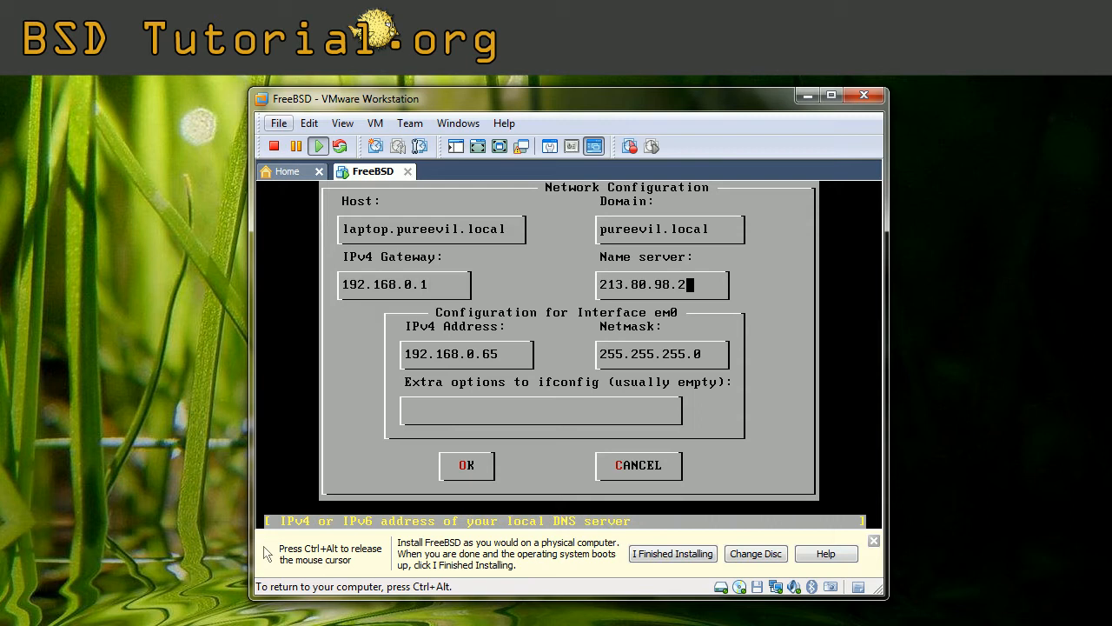
key(Tab)
key(Tab)
key(Tab)
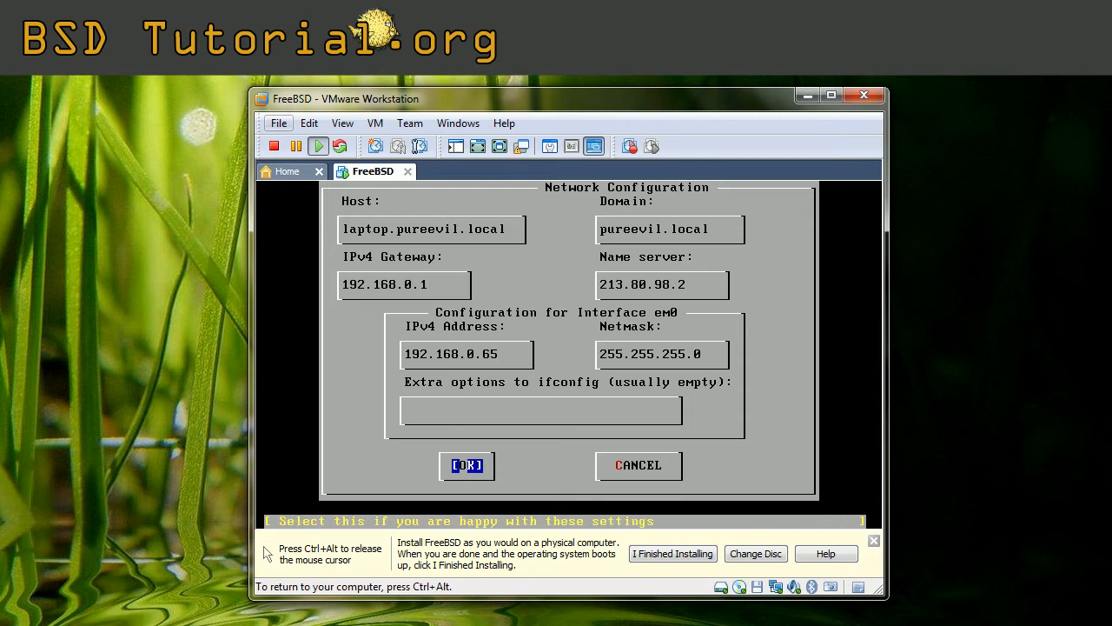
key(Return)
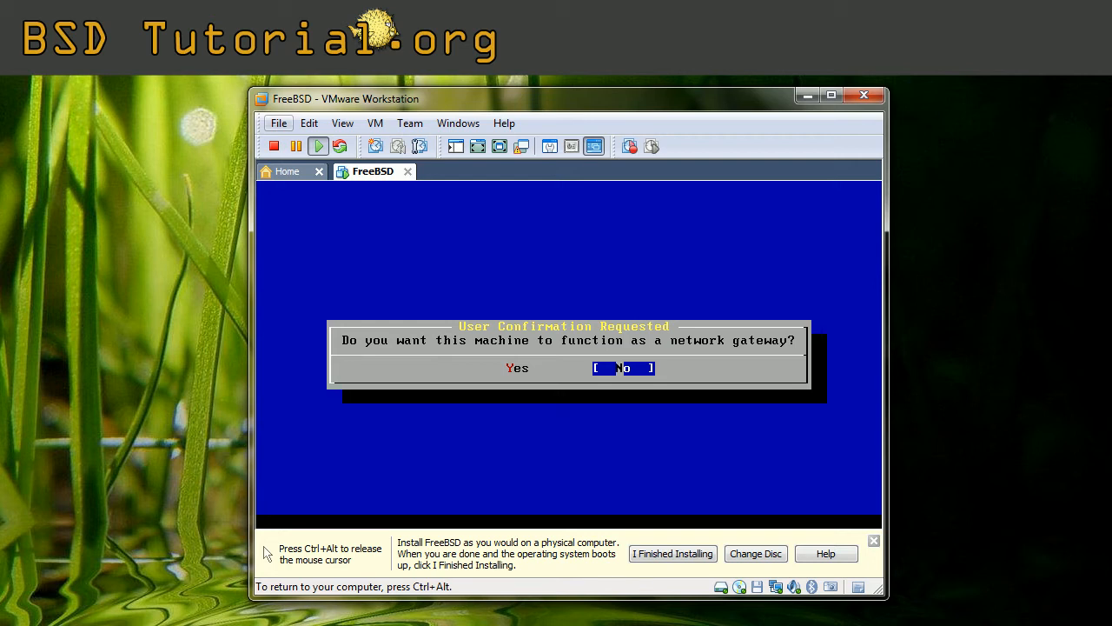
Step: Decline the network gateway and inetd configuration, and enable SSH login
key(Return)
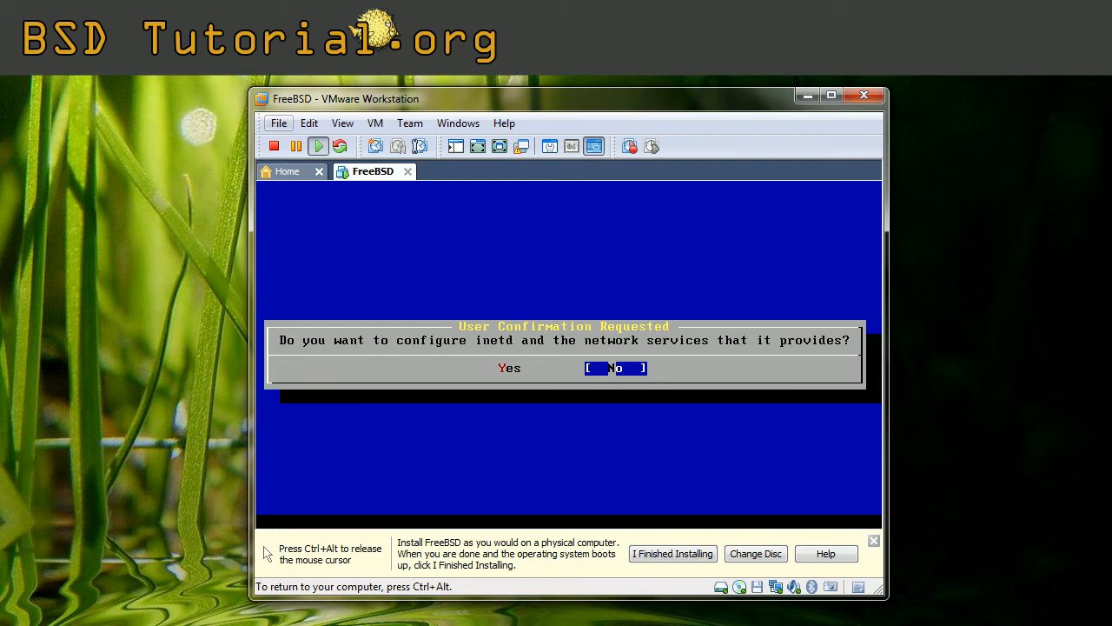
key(Return)
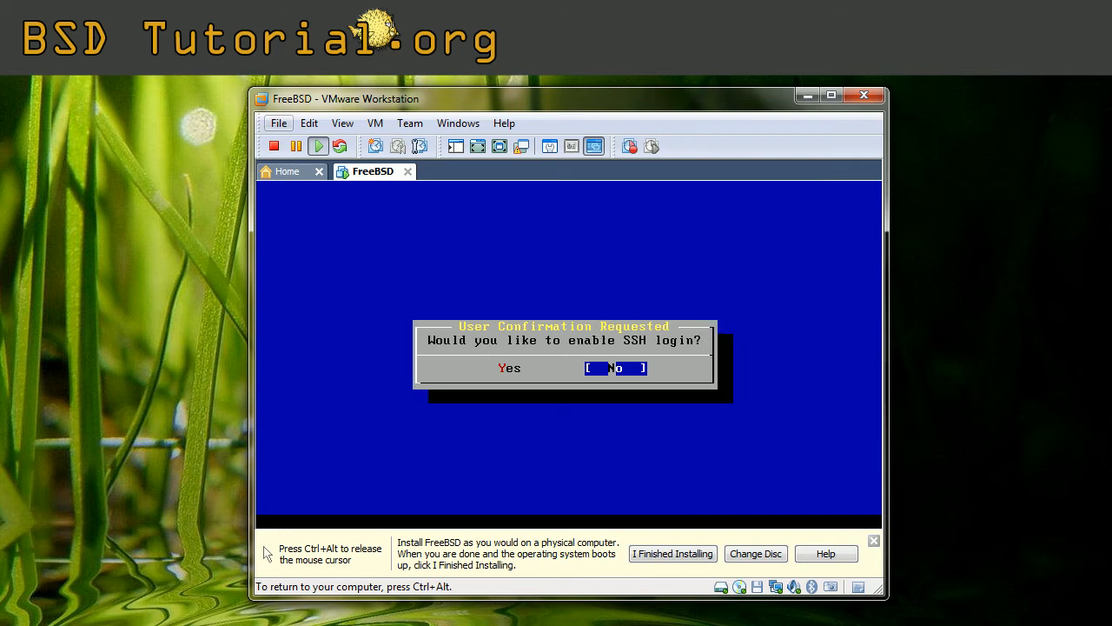
key(Left)
key(Return)
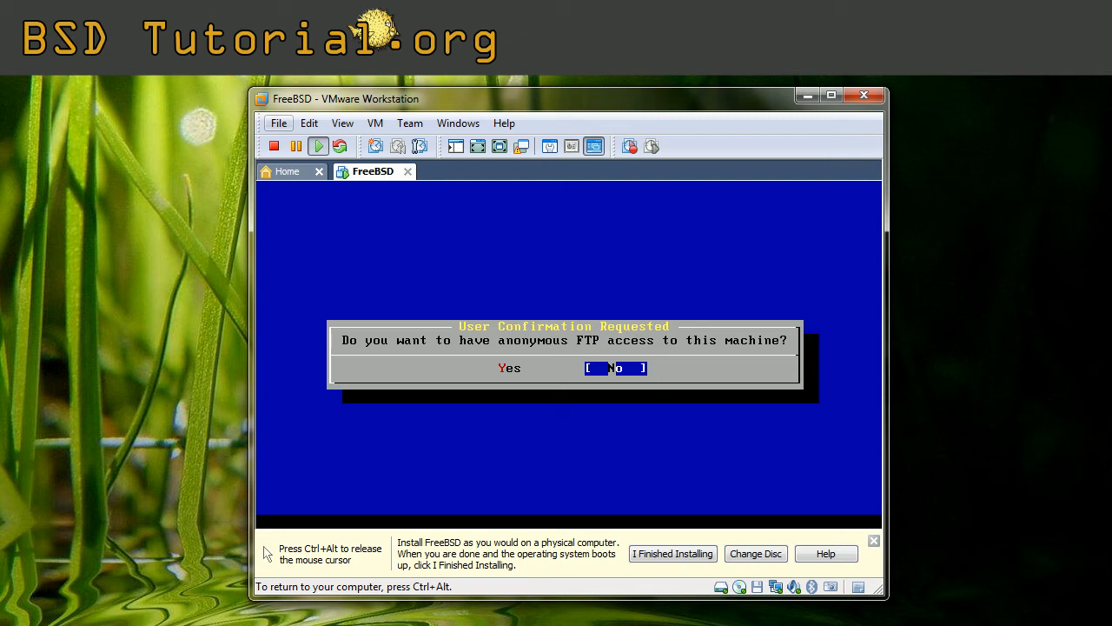
Step: Decline anonymous FTP access, NFS setup and customized system console settings
key(Return)
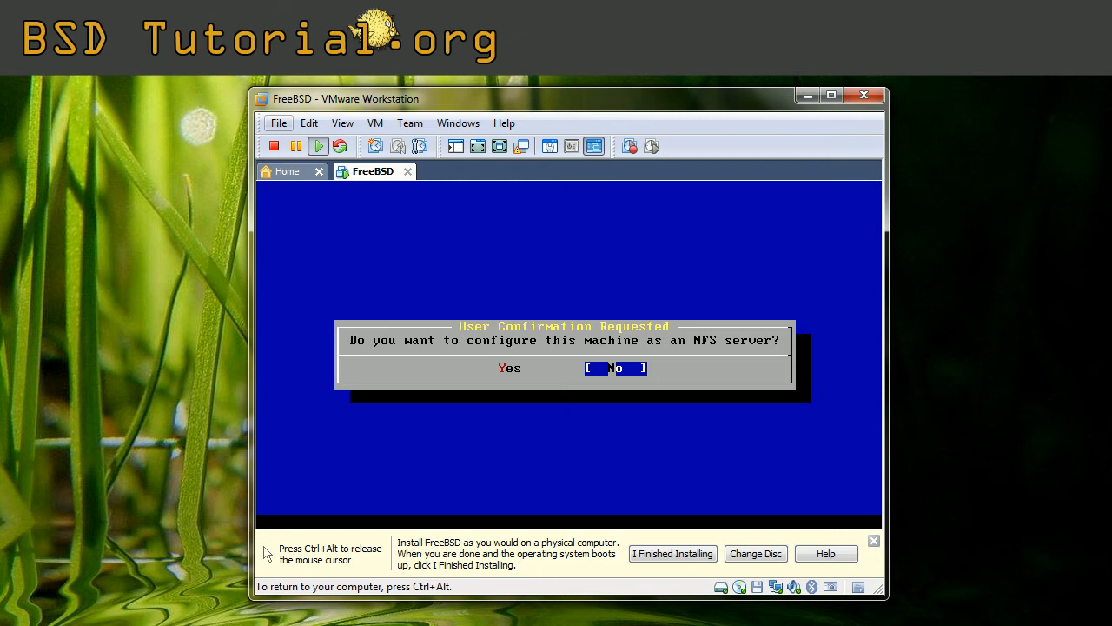
key(Return)
key(Return)
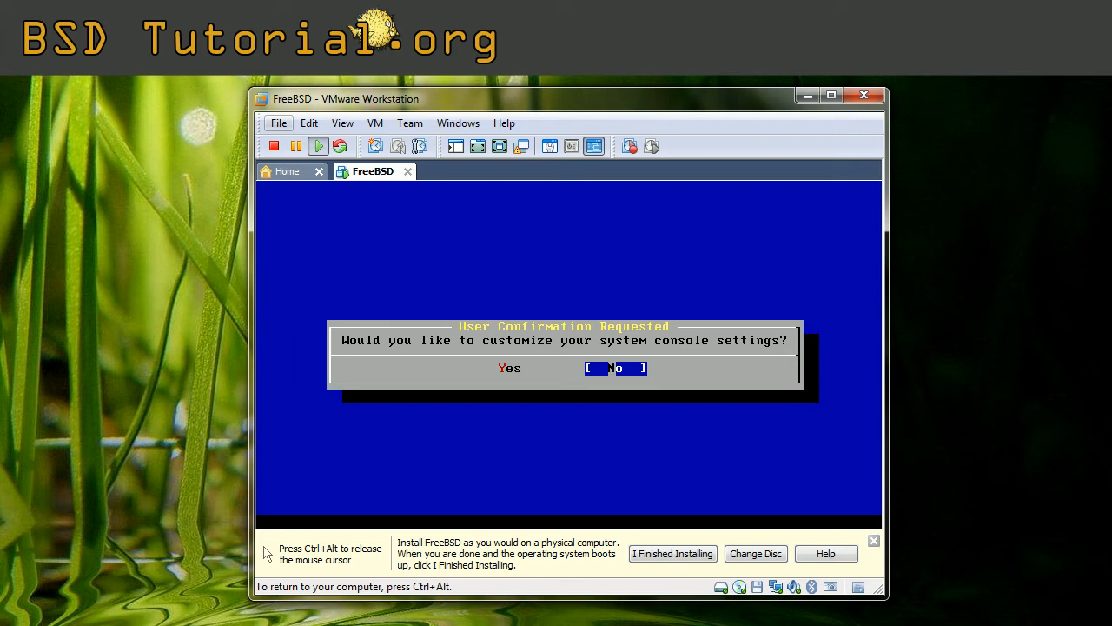
key(Return)
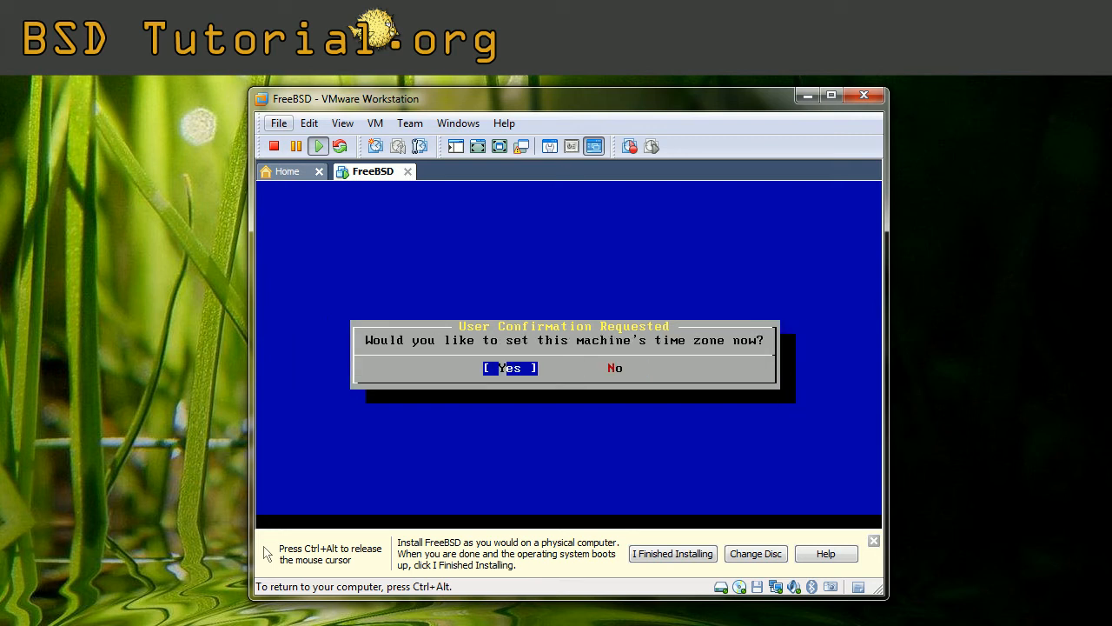
Step: Begin setting the time zone, answer No to the CMOS clock being on UTC, and choose Europe as the region
key(Return)
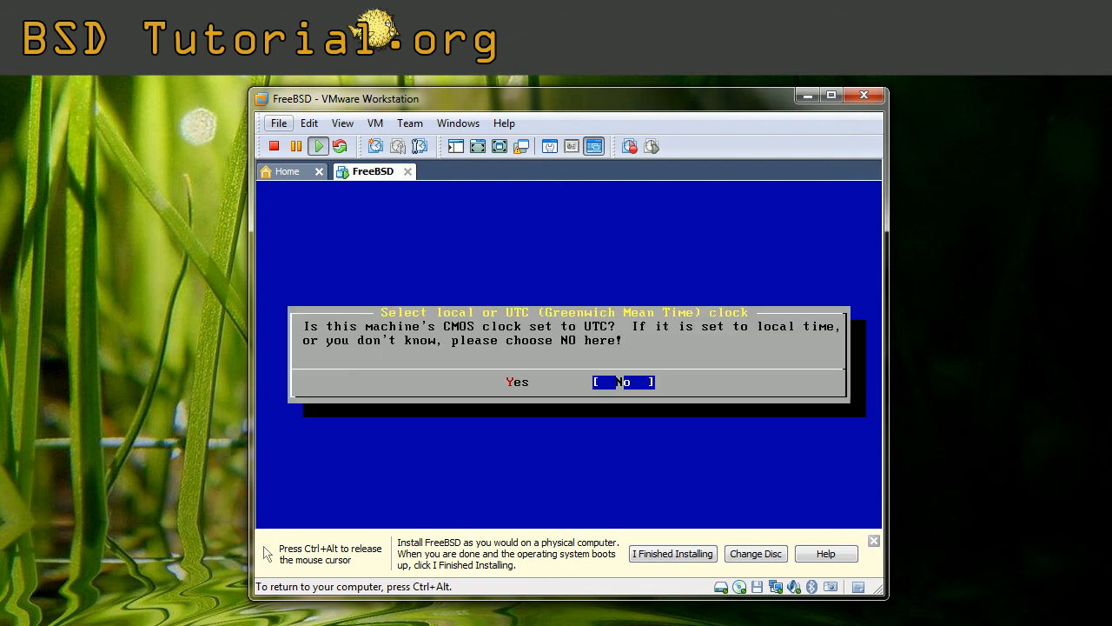
key(Return)
key(8)
key(Return)
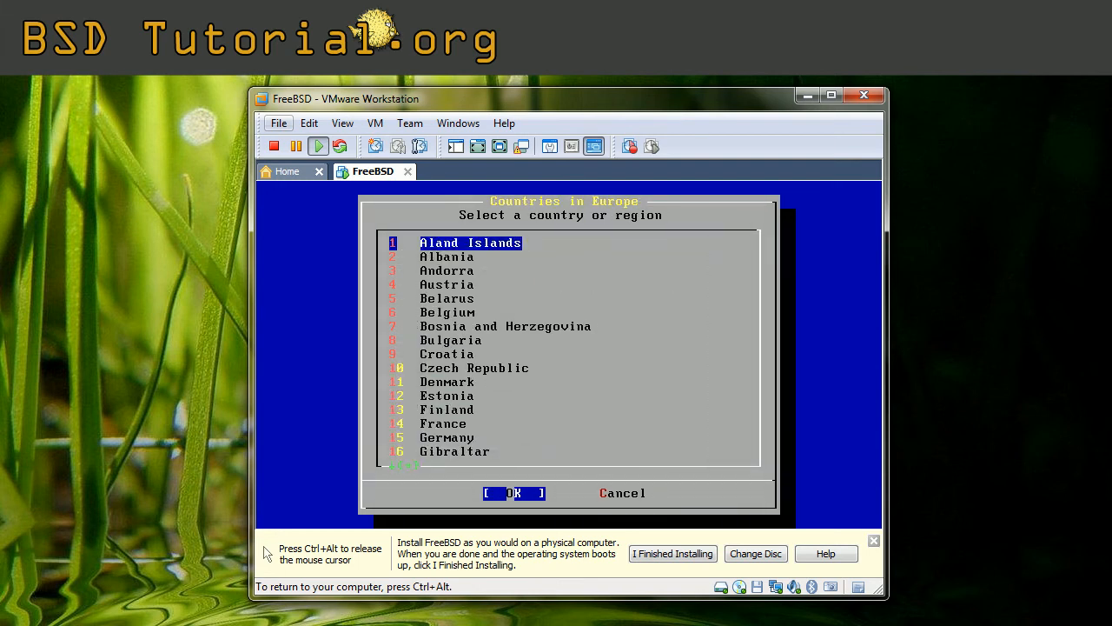
Step: Select Sweden as the country and confirm its time zone
key(Page_Down)
key(Page_Down)
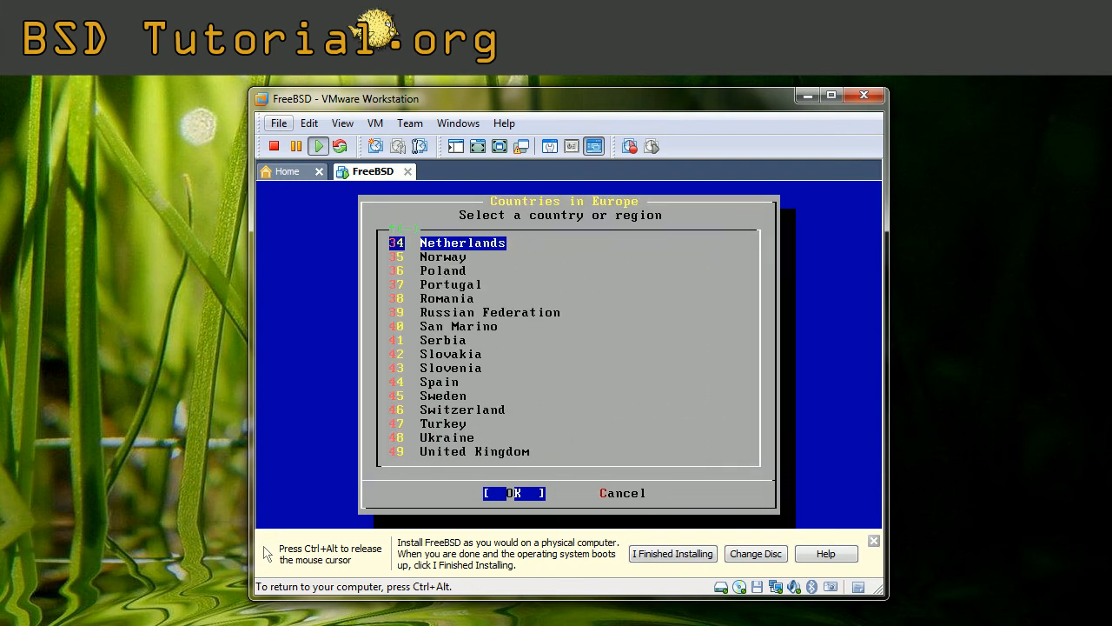
key(Down)
key(Down)
key(Down)
key(Down)
key(Down)
key(Down)
key(Down)
key(Down)
key(Down)
key(Down)
key(Down)
key(Down)
key(Up)
key(Return)
key(Return)
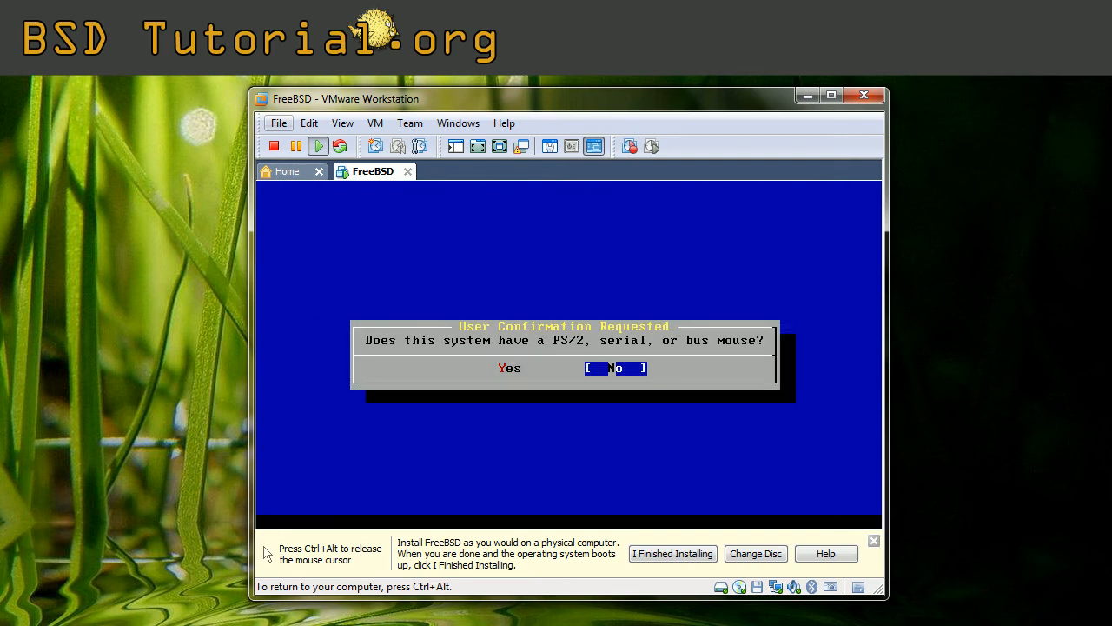
Step: Confirm the PS/2, serial or bus mouse, enable and test the mouse daemon, and exit the mouse configuration
key(Left)
key(Return)
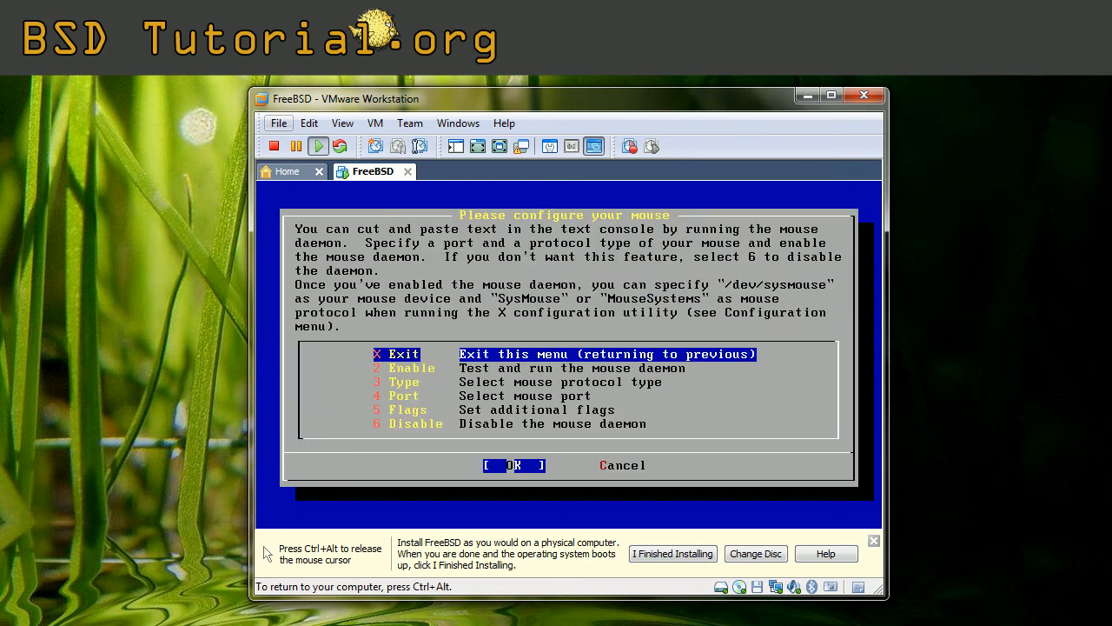
key(Down)
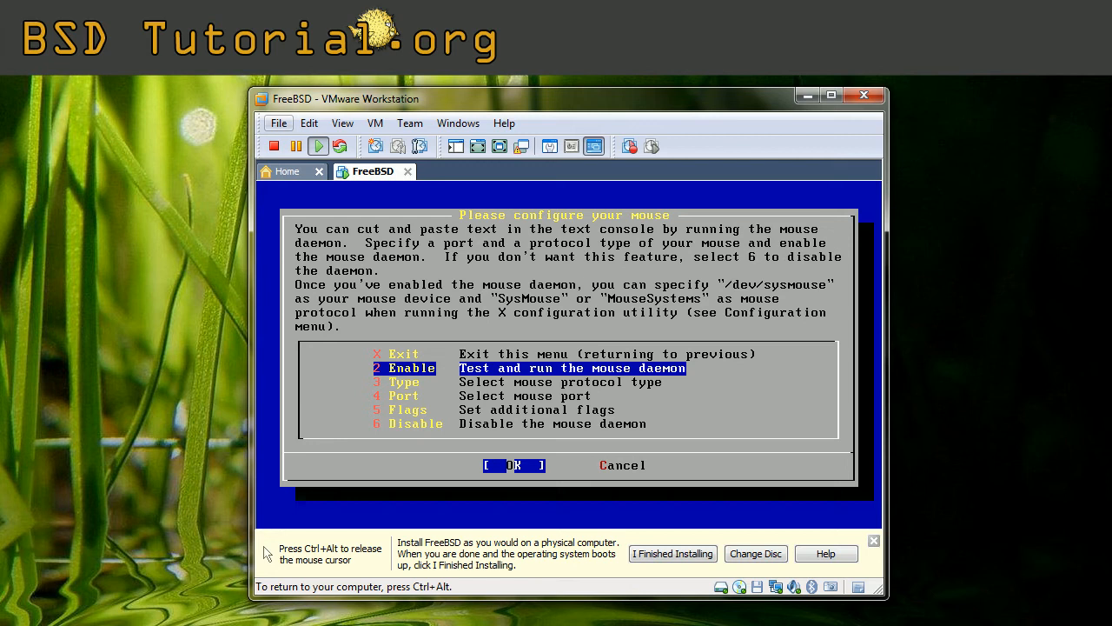
key(Return)
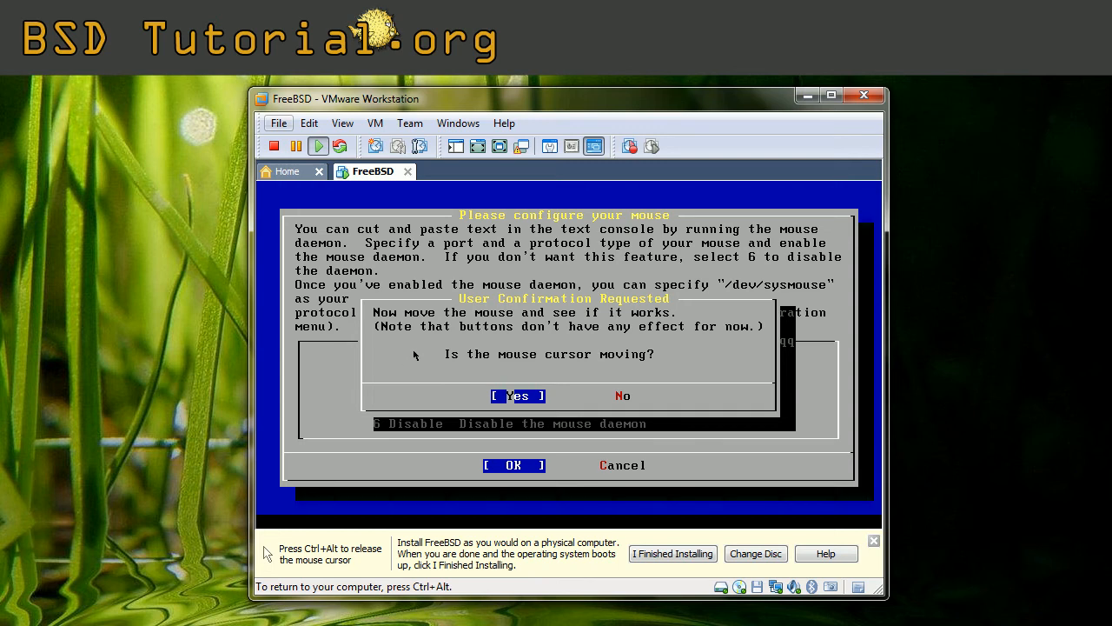
key(Return)
key(Up)
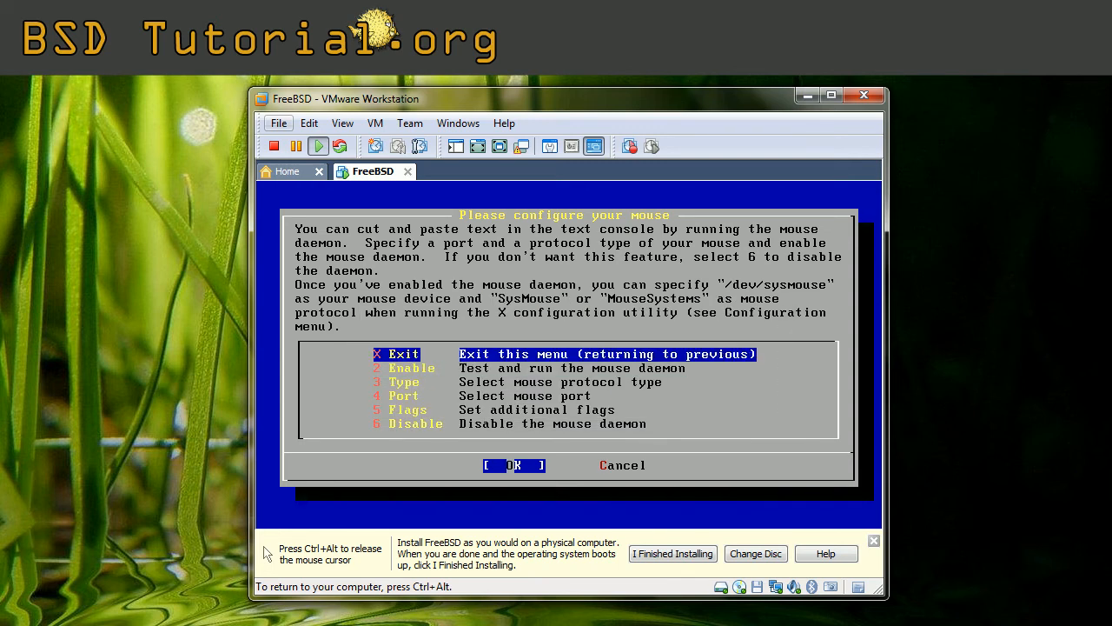
key(Return)
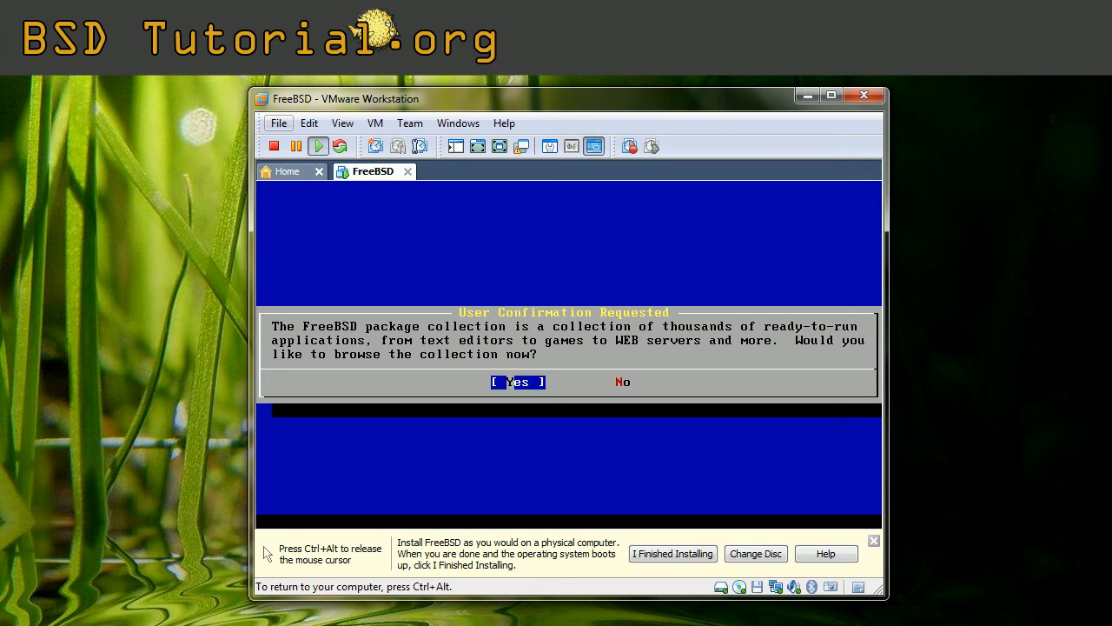
Step: Decline browsing the FreeBSD package collection and adding initial user accounts
key(Right)
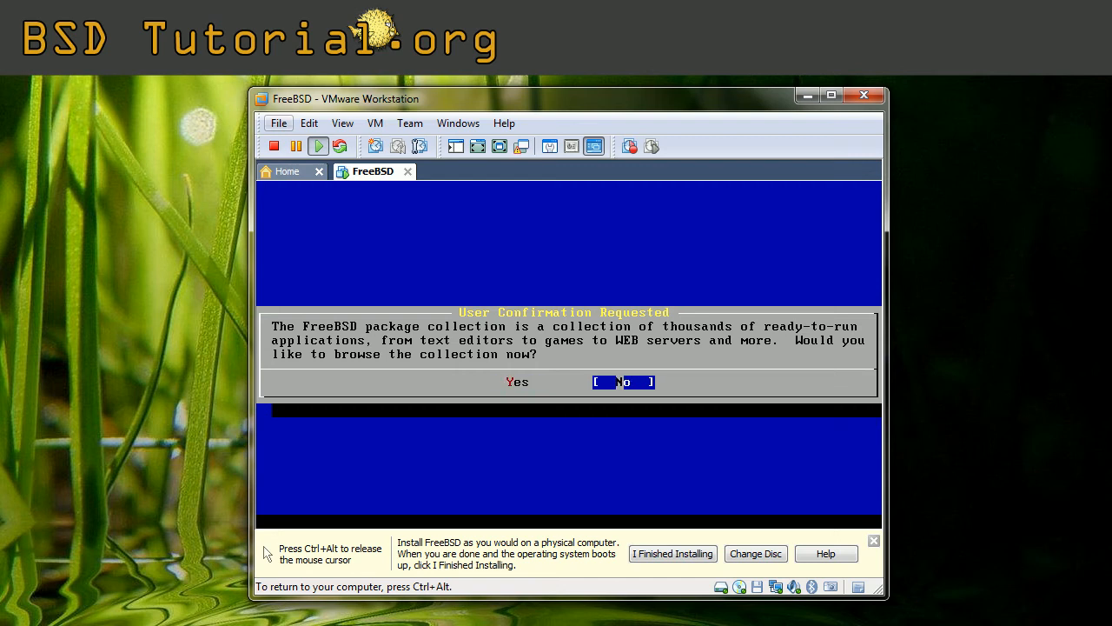
key(Return)
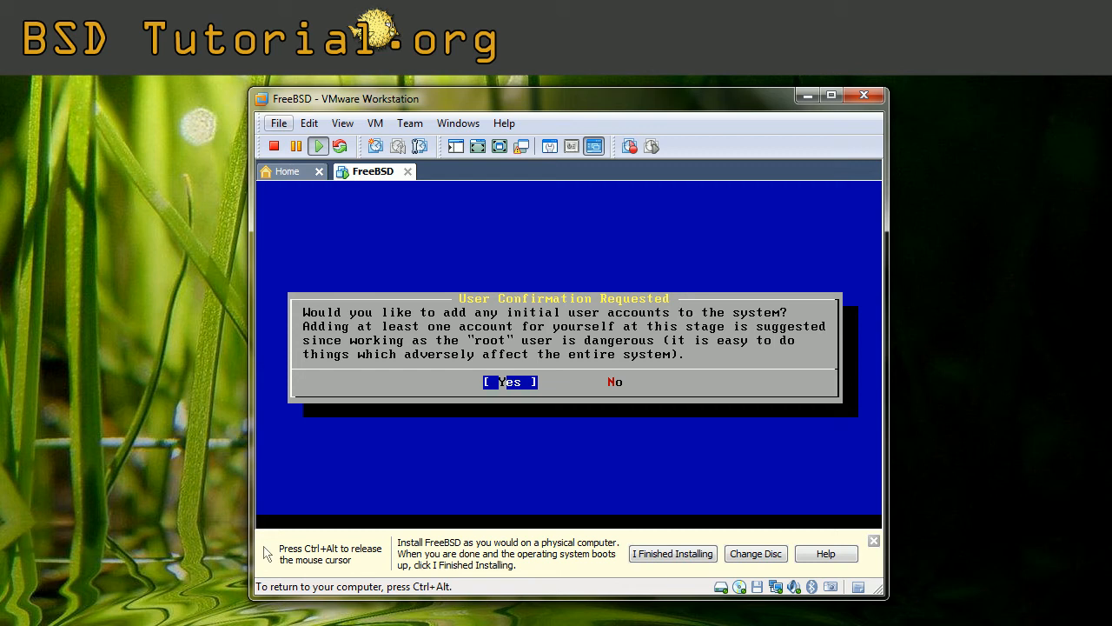
key(Right)
key(Return)
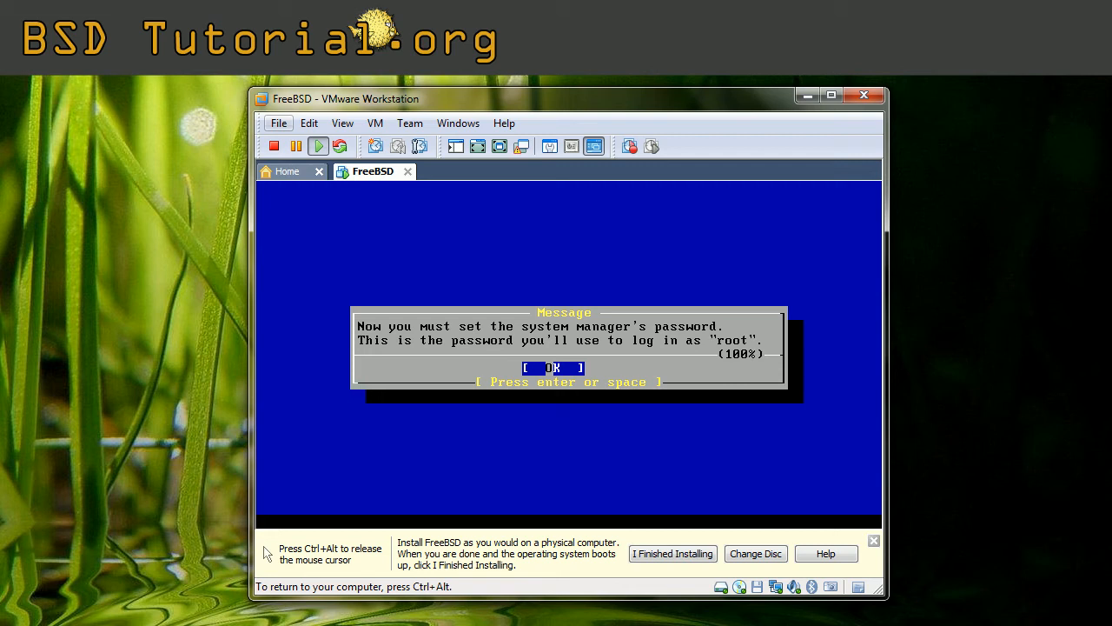
Step: Set the system manager's root password, entering it at both the New Password and Retype New Password prompts
key(Return)
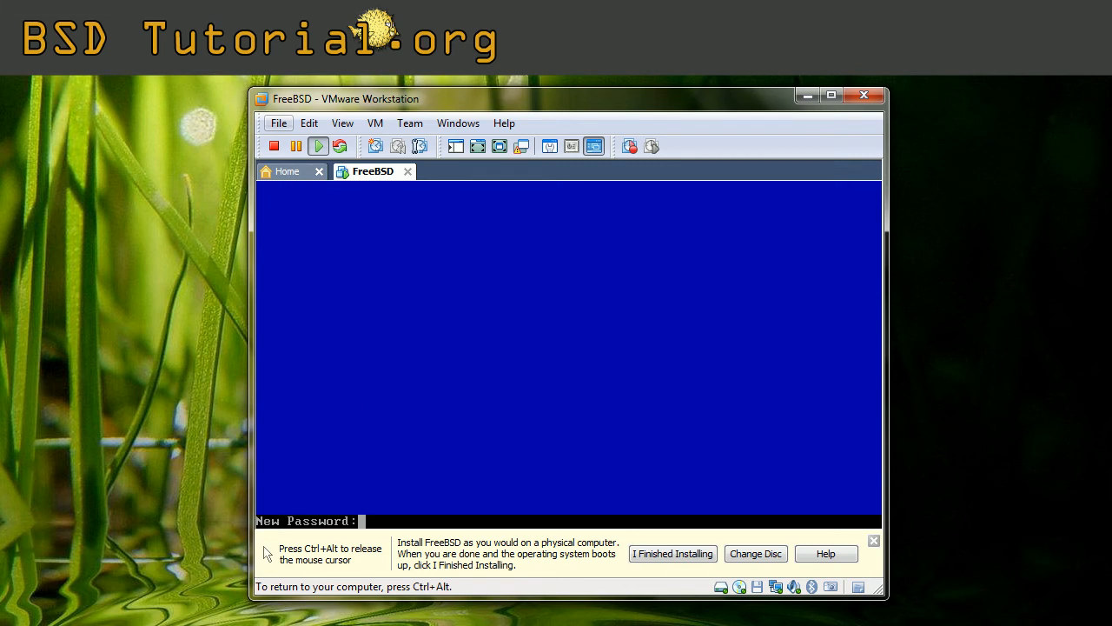
key(Return)
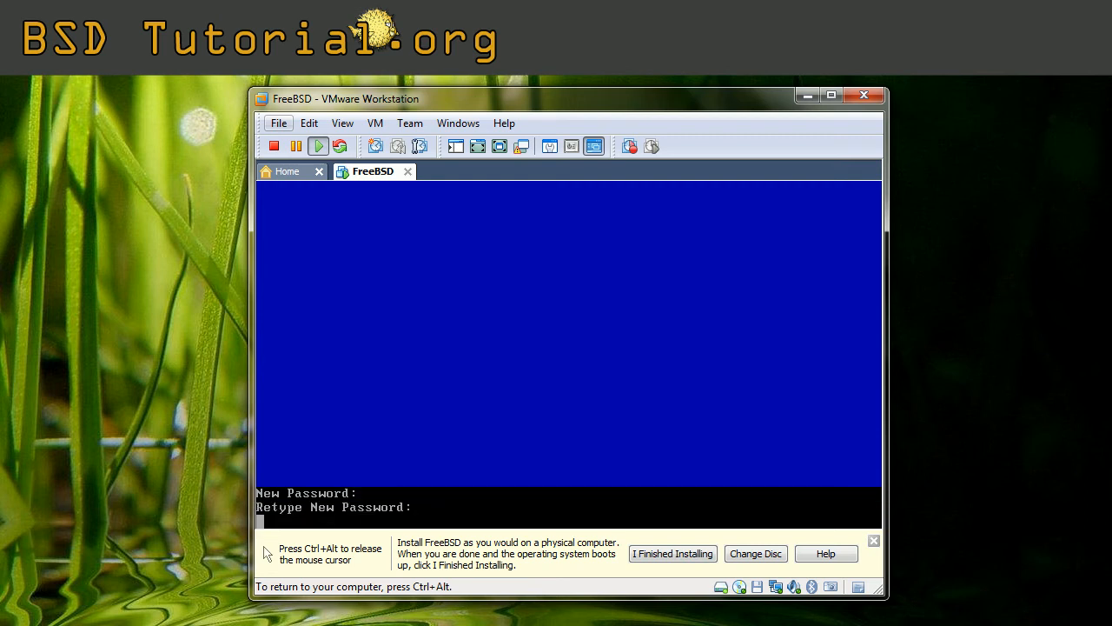
key(Return)
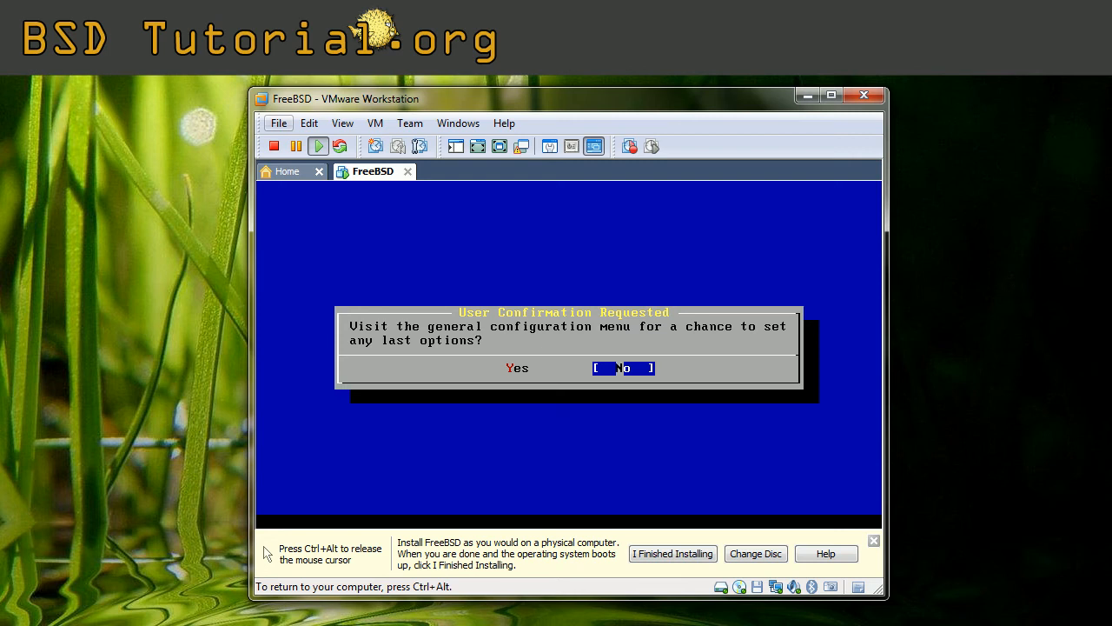
Step: Skip the general configuration menu, exit the installer and confirm the system reboot
key(Return)
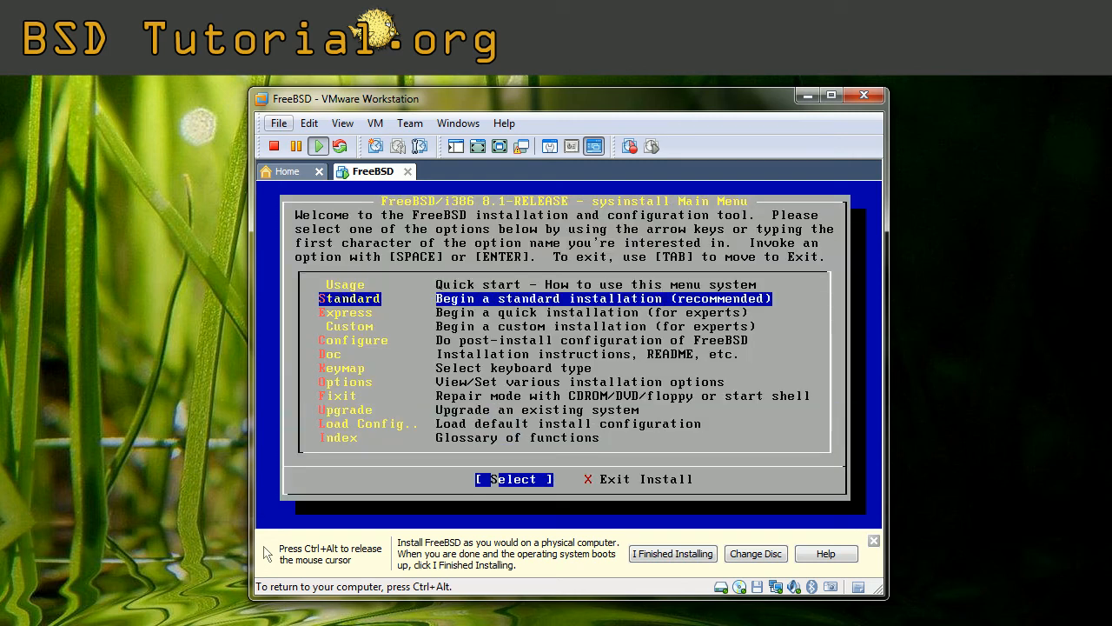
key(Tab)
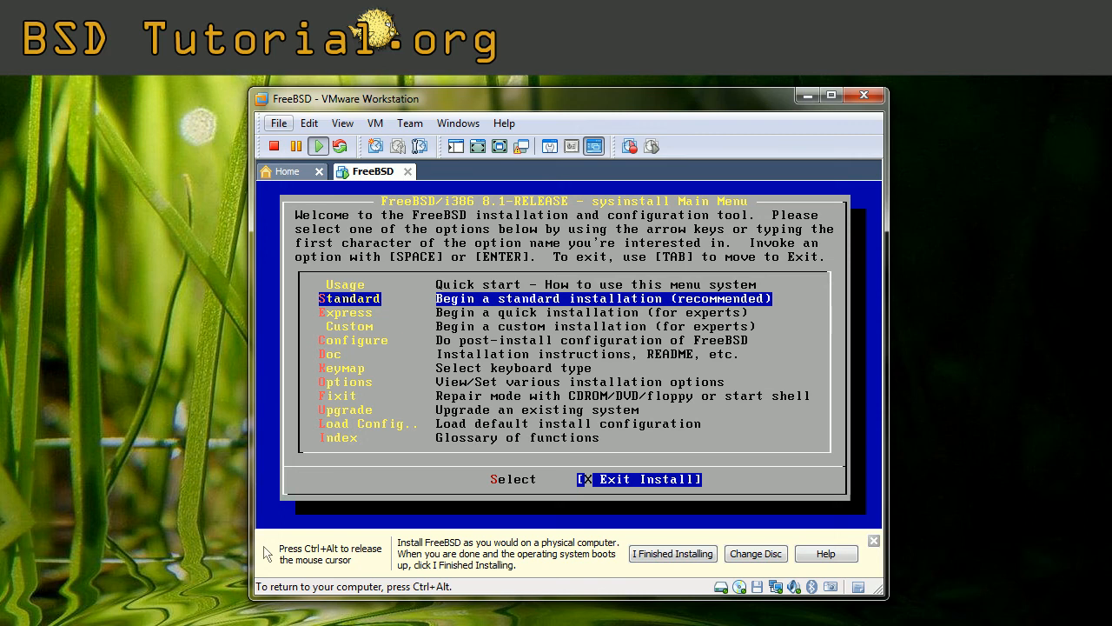
key(Return)
key(Left)
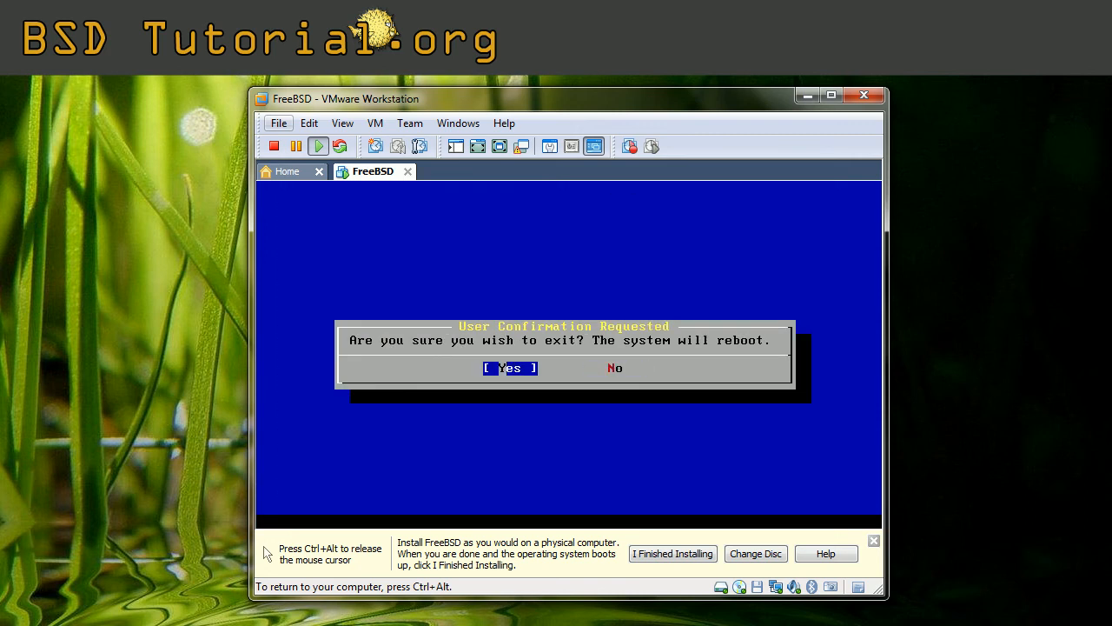
key(Return)
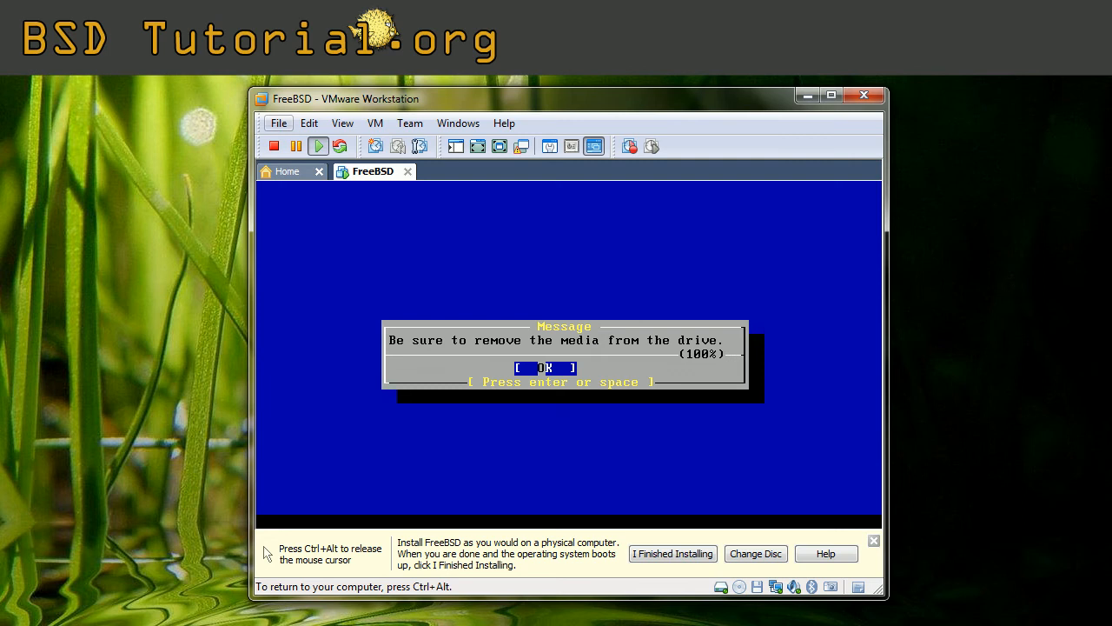
key(Return)
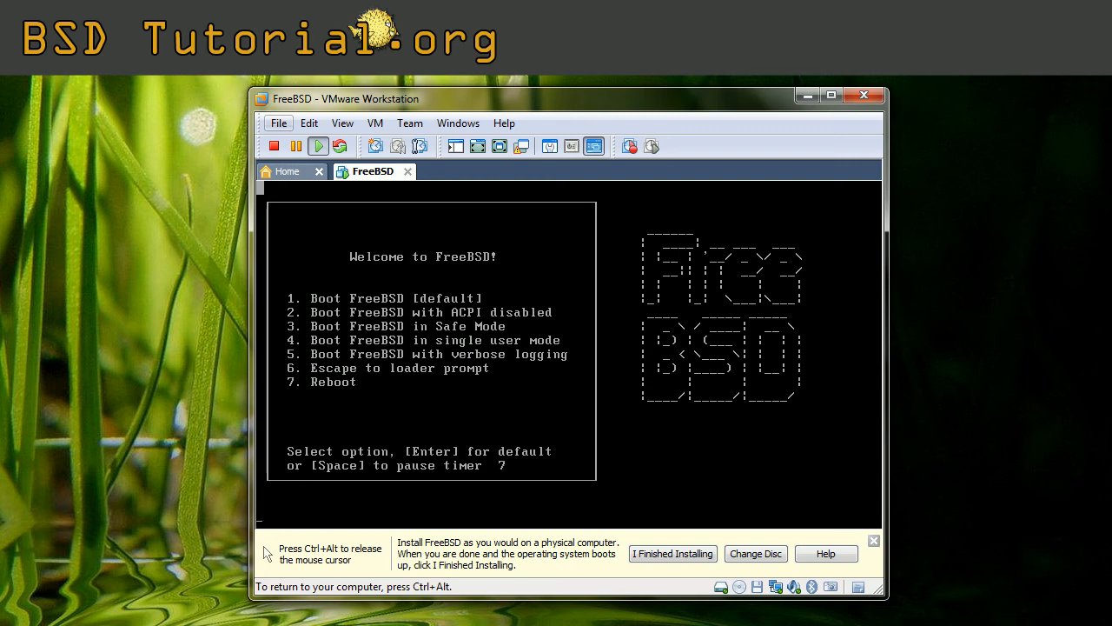
Step: Boot FreeBSD with the default option and log in as root with the account password
key(Return)
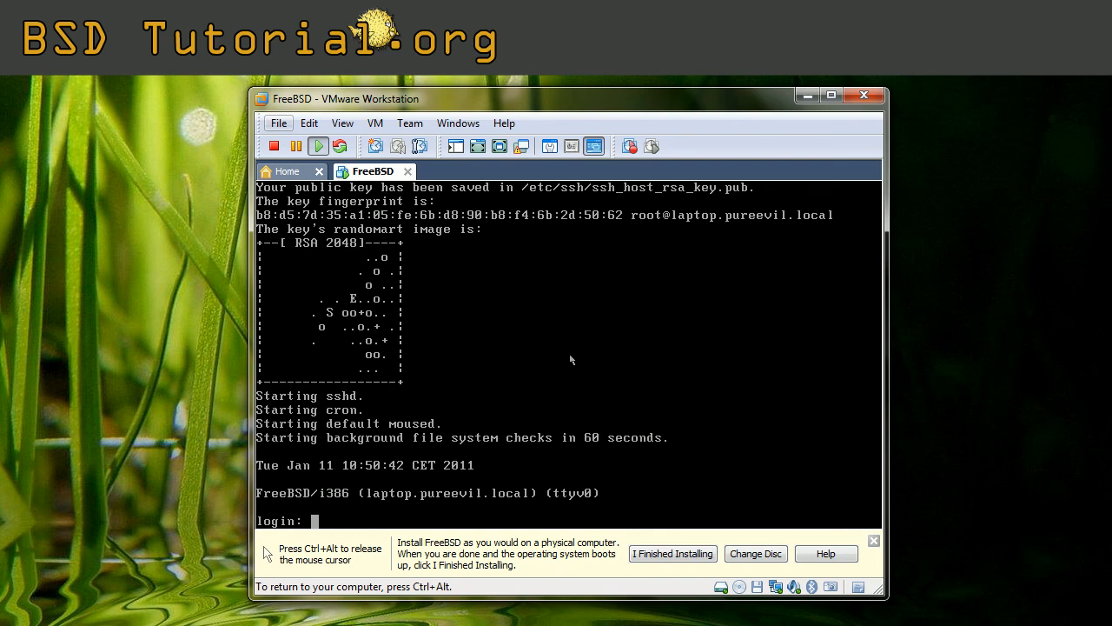
text(root)
key(Return)
key(Return)
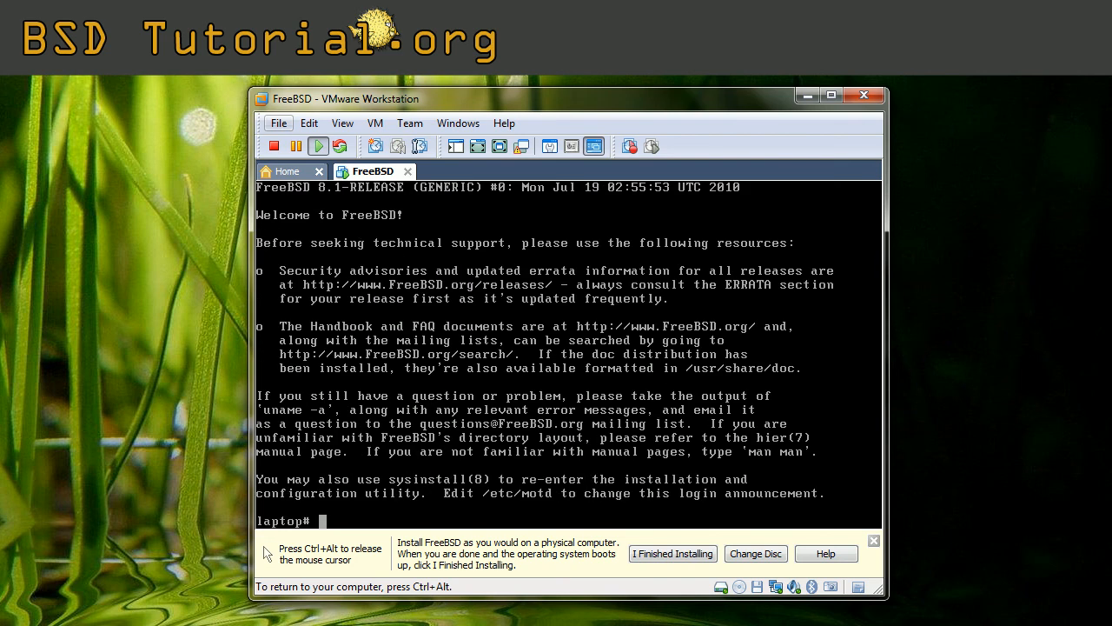